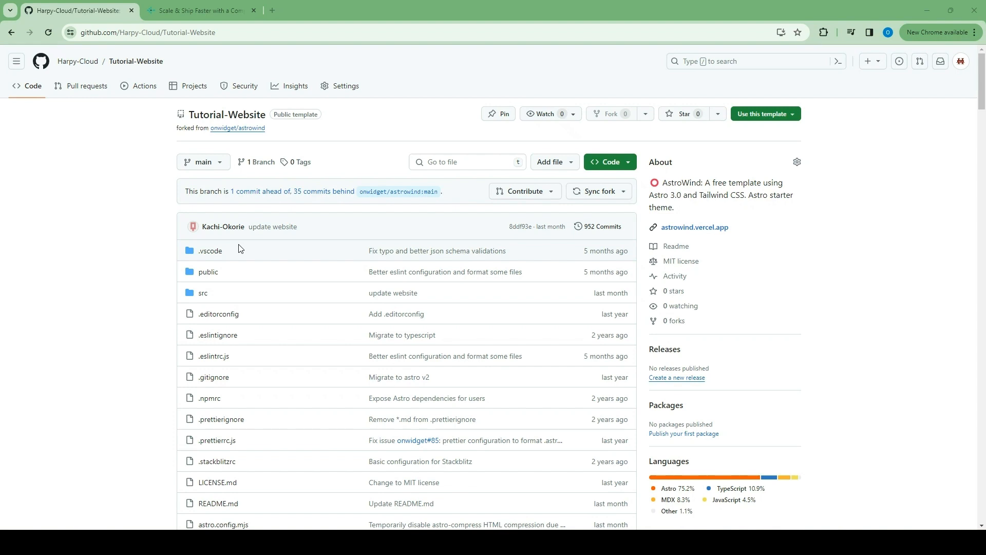
Switch to the Netlify tab, sign up with GitHub, and authorize Netlify Auth
click(210, 14)
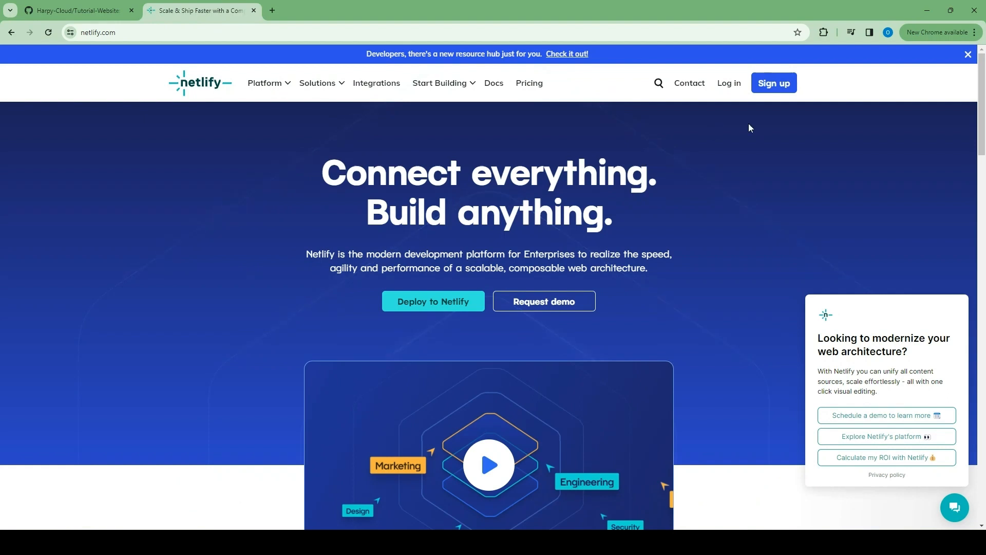
click(773, 88)
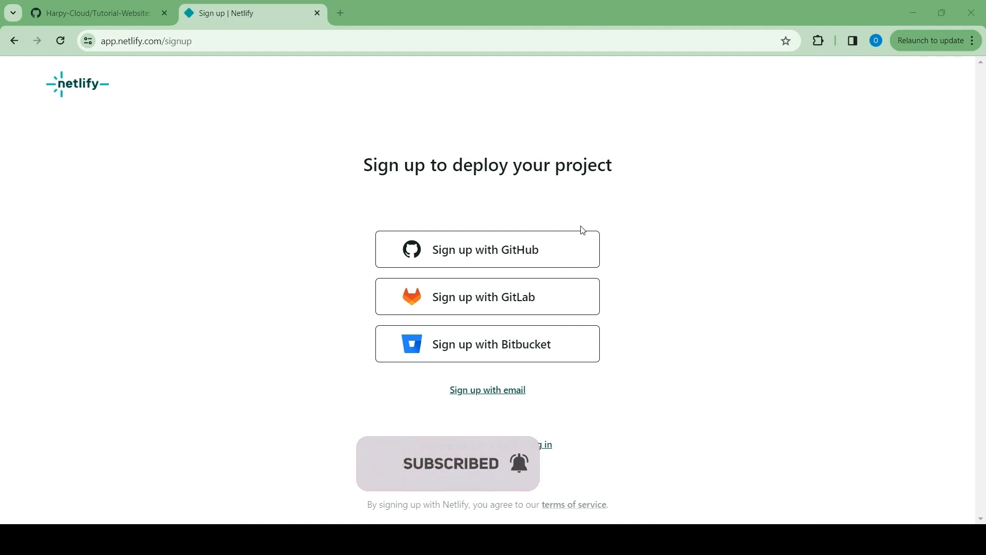
click(536, 253)
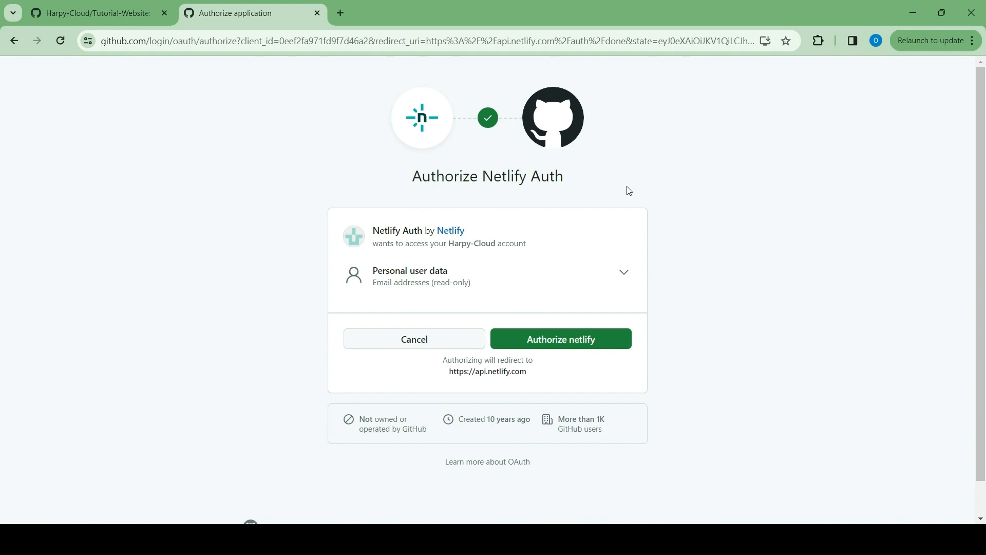
click(604, 344)
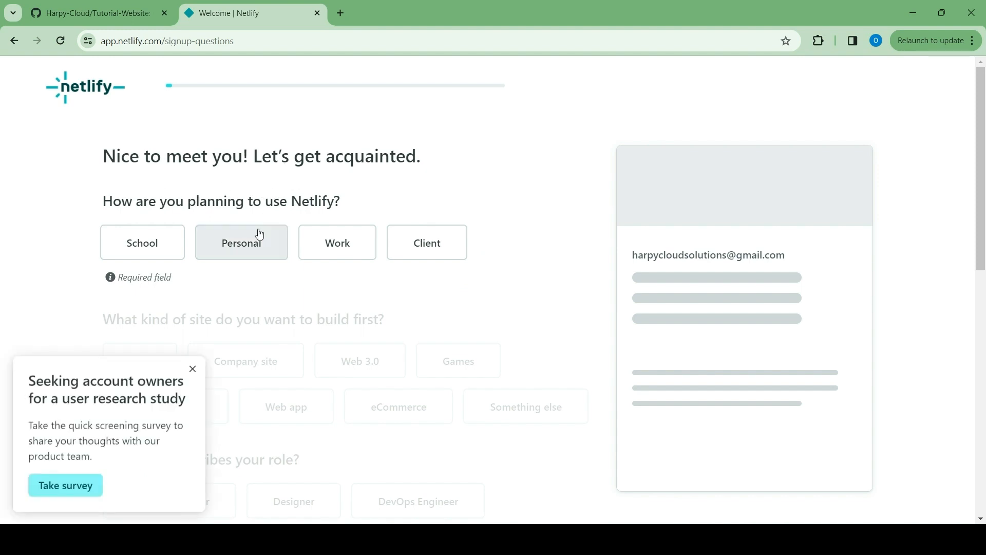
Answer the onboarding questions: Personal use, a Web 3.0 site, and Other as role, dismissing the survey popup
click(236, 248)
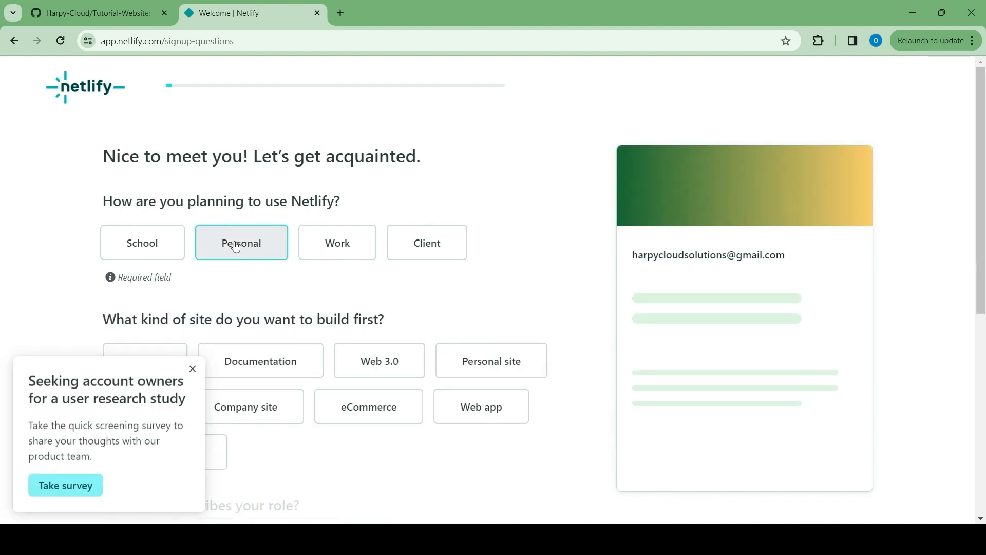
click(193, 369)
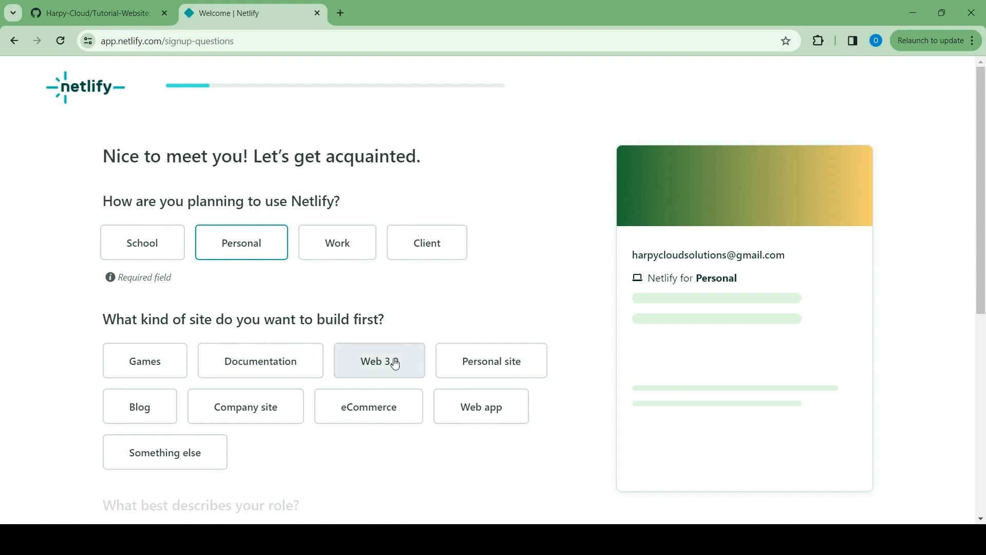
click(368, 371)
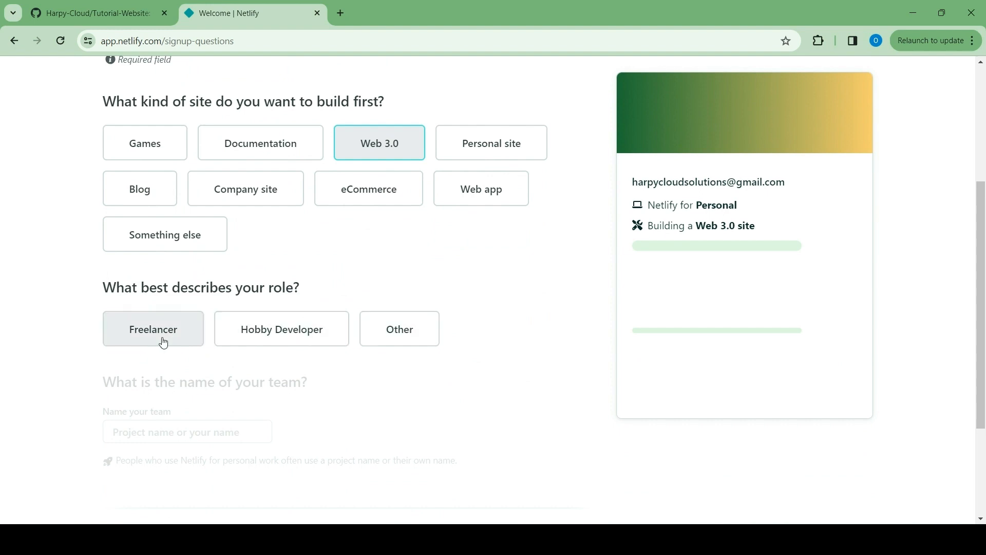
click(388, 329)
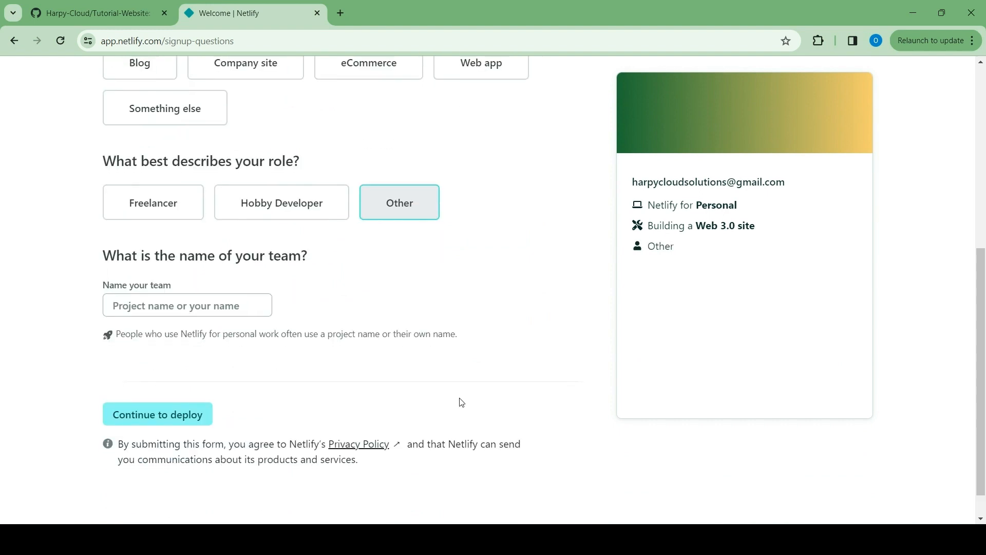
Name the team Harpy Cloud and continue to deploy
click(195, 306)
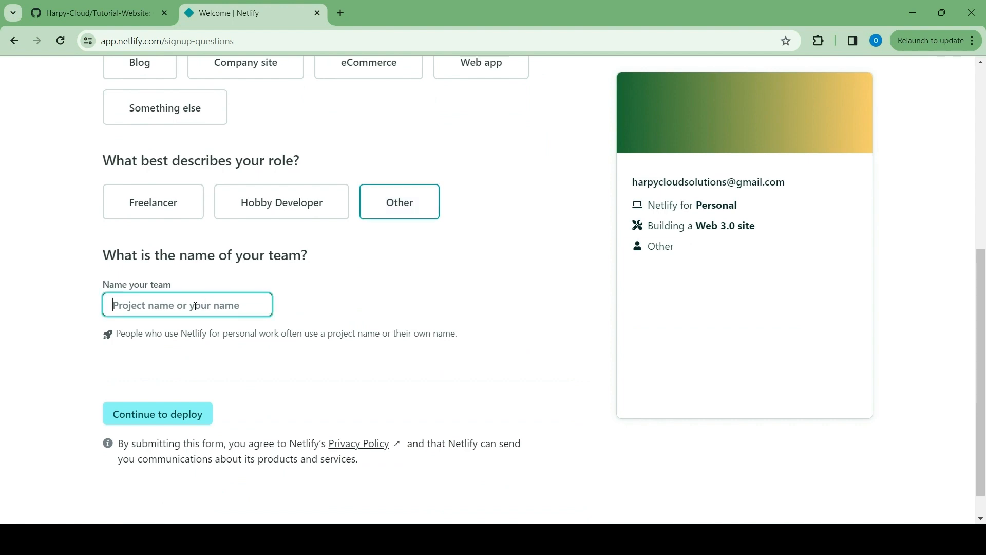
text(Harp )
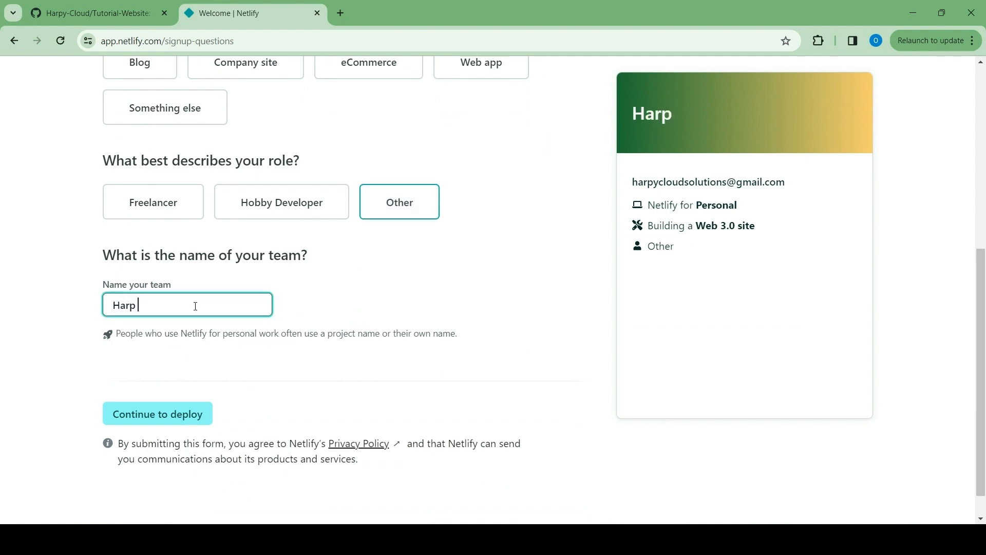
text(y Cloud)
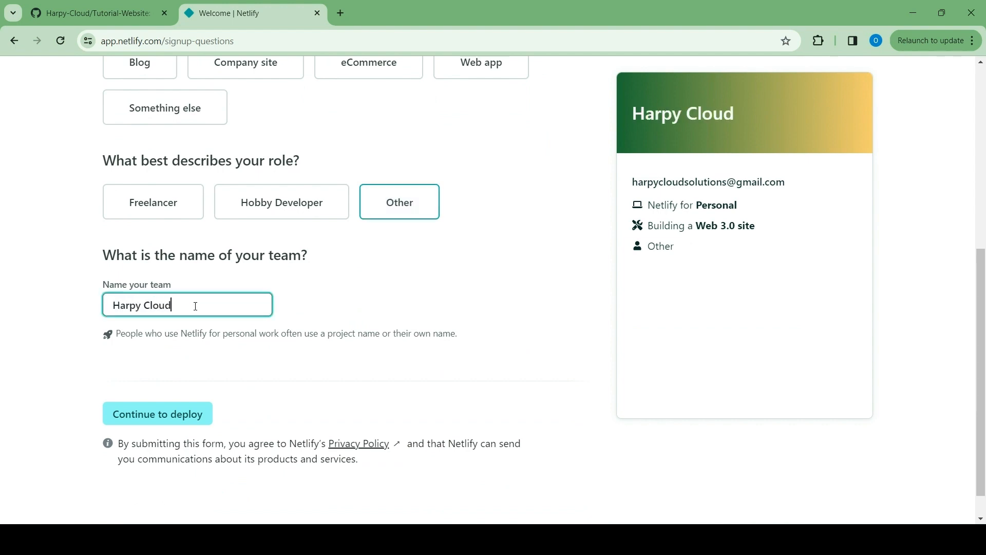
click(152, 415)
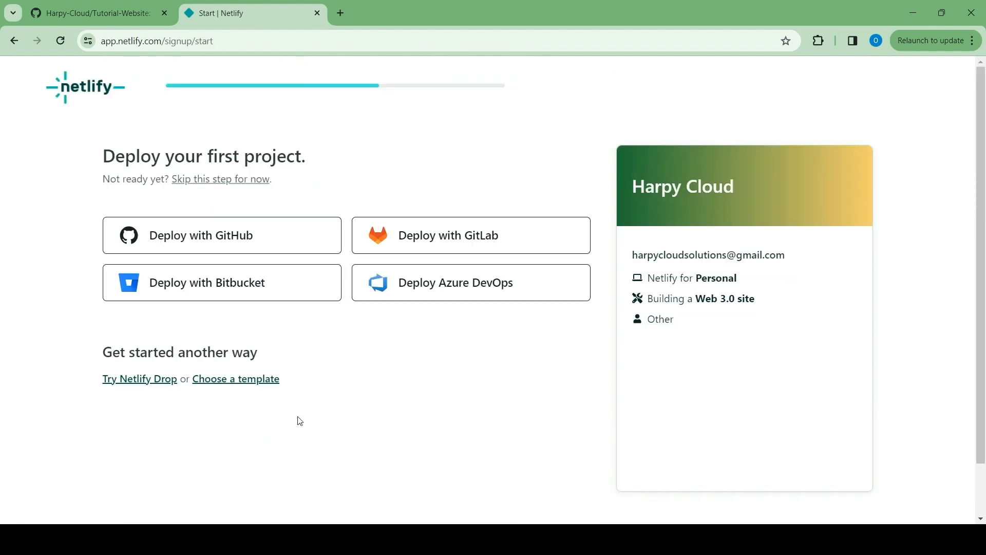
Choose to deploy with GitHub and authorize Netlify's access
click(249, 243)
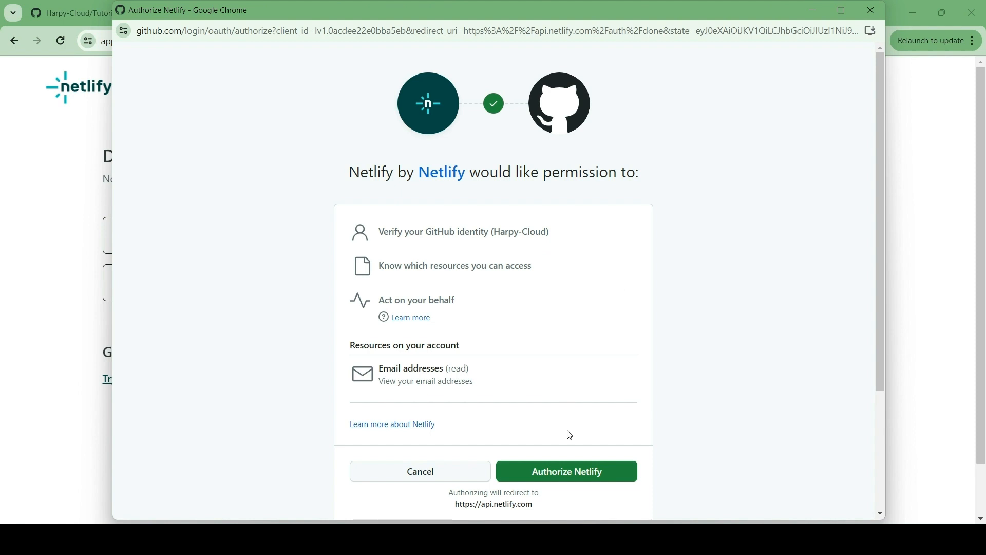
click(563, 478)
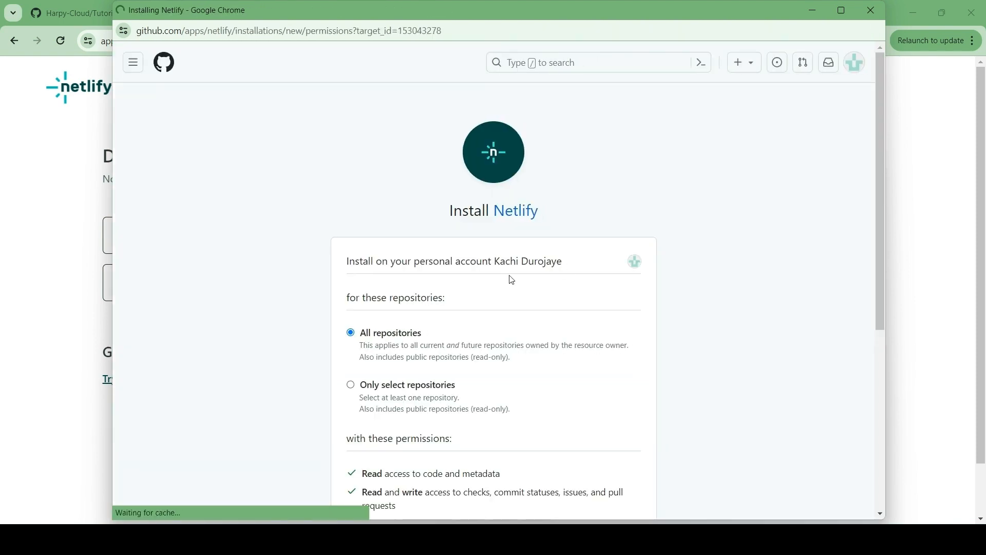
Install Netlify on the GitHub account for only the Harpy-Cloud/Tutorial-Website repository
scroll(503, 303, down, 2)
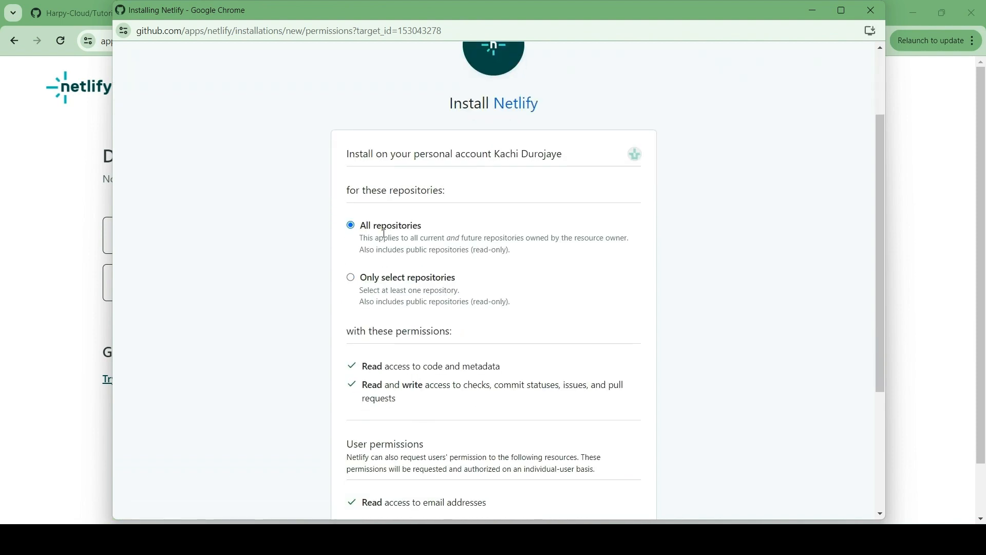
click(351, 277)
scroll(510, 288, down, 2)
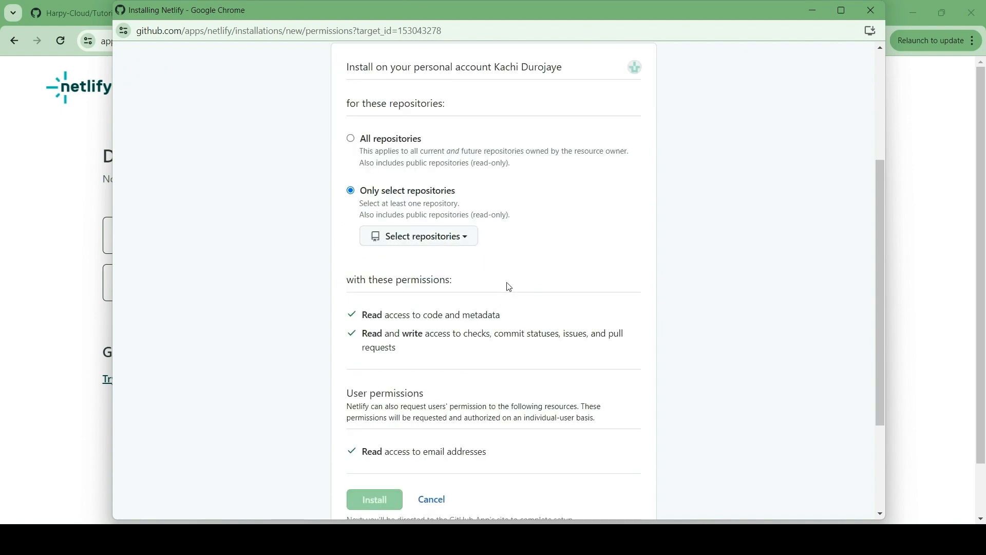
click(460, 243)
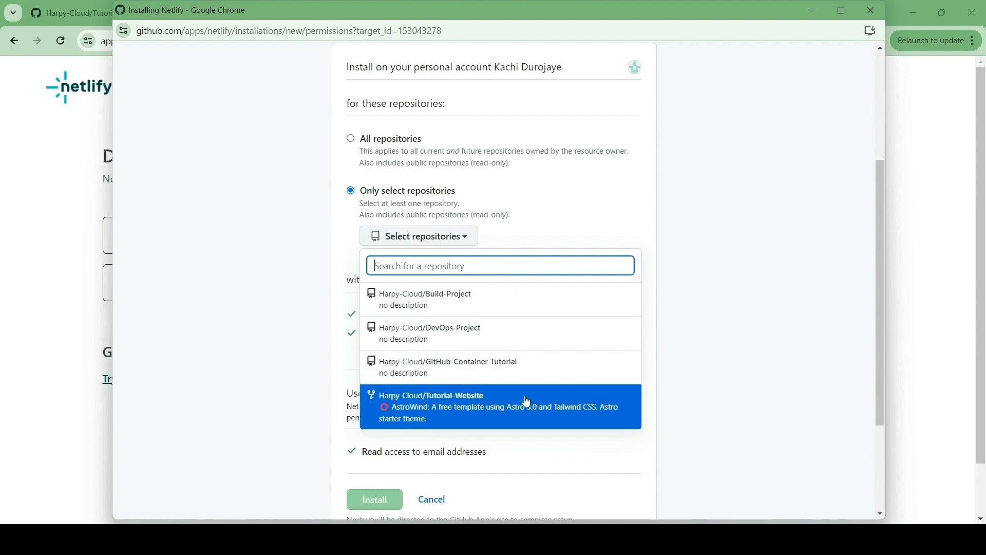
click(480, 410)
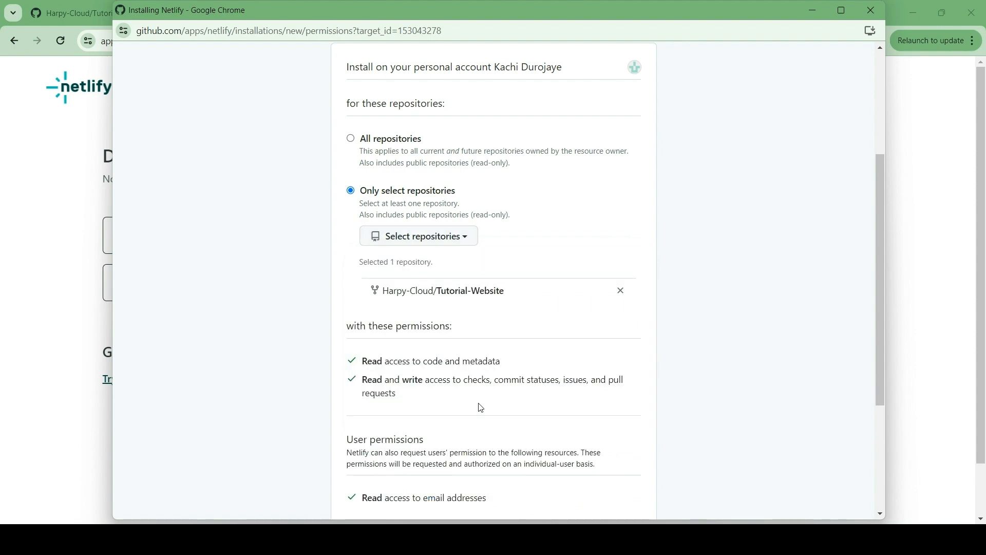
scroll(602, 377, down, 3)
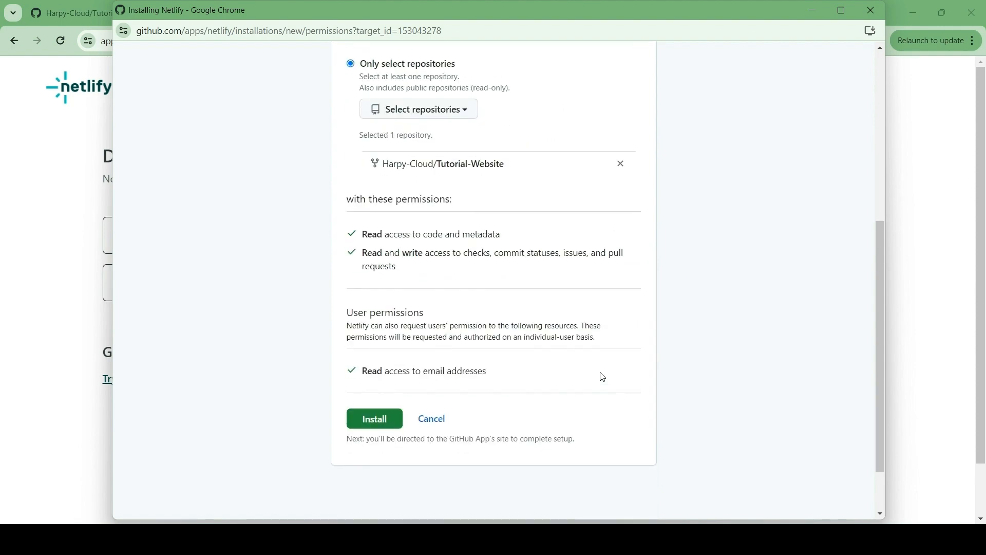
click(360, 419)
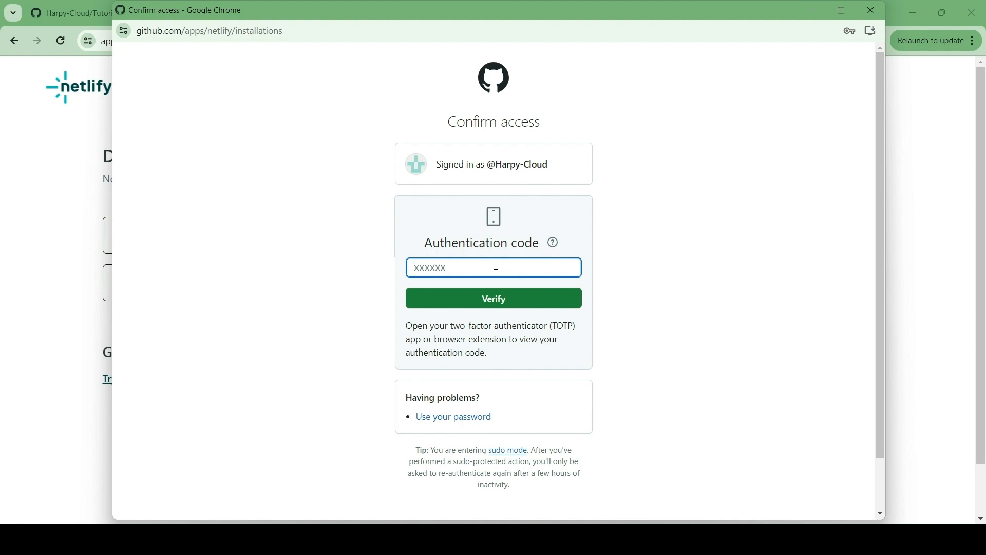
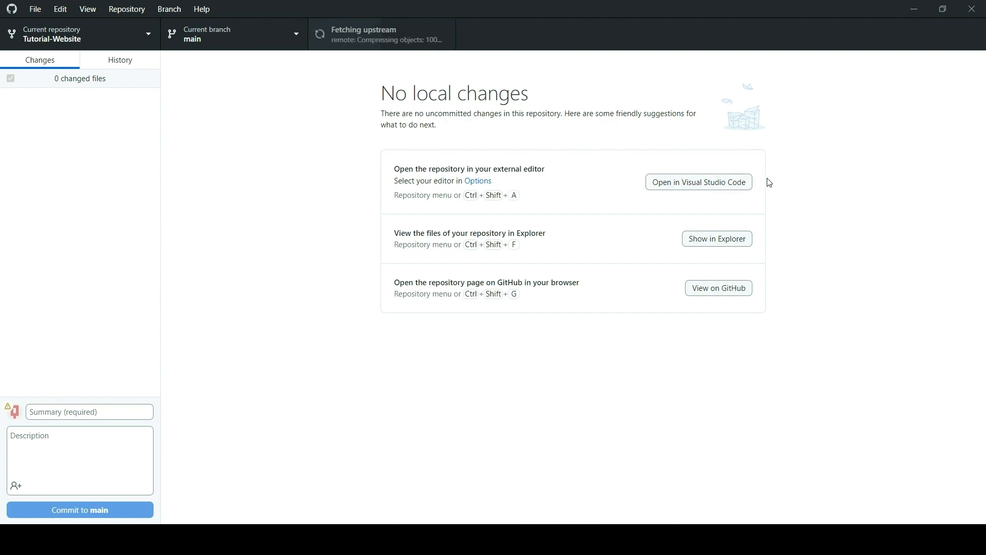
Open the repository in Visual Studio Code and run npm install in the terminal
click(675, 187)
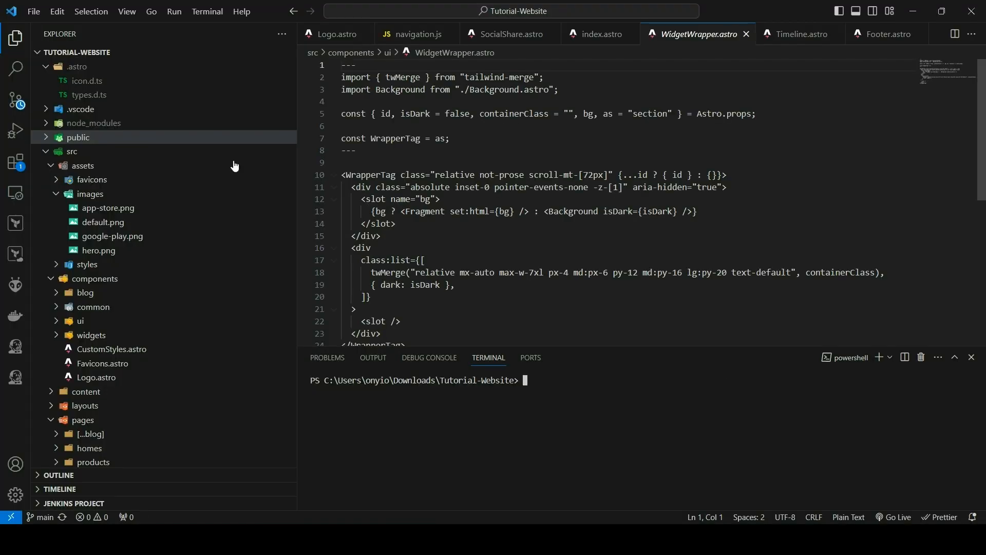
scroll(181, 180, down, 2)
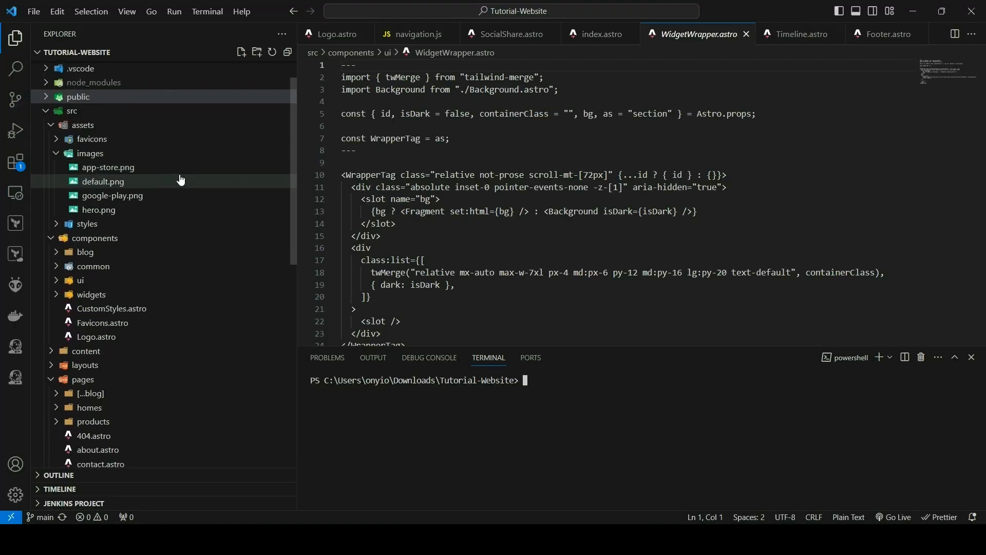
scroll(181, 180, up, 2)
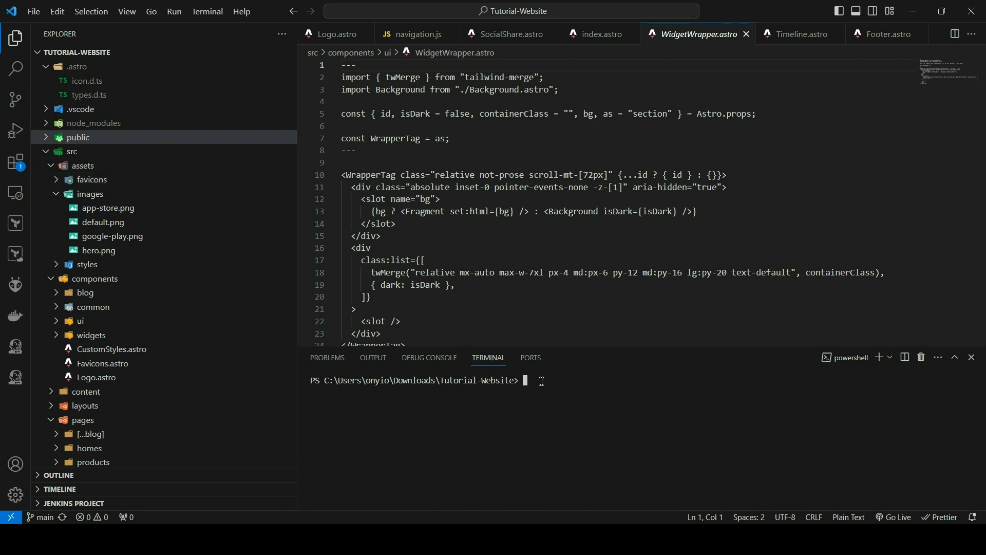
text(npm install)
key(Return)
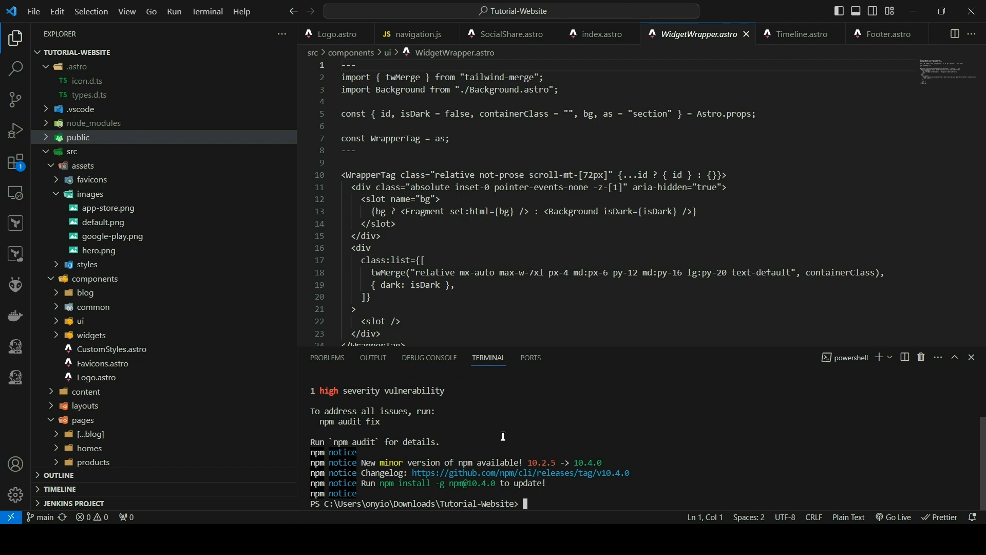
Start the local development server with npm run dev
scroll(552, 437, up, 3)
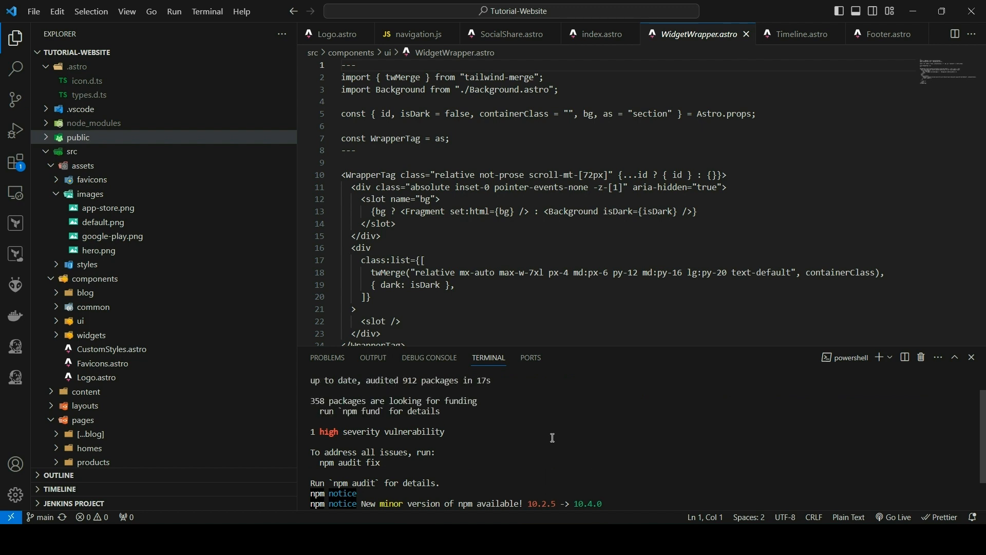
scroll(552, 437, down, 3)
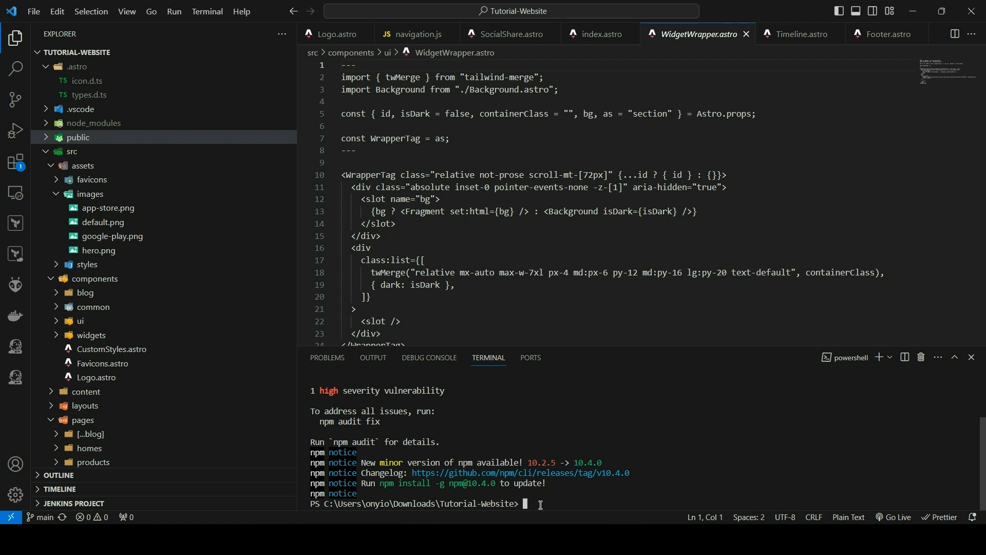
text(npm run dev)
key(Return)
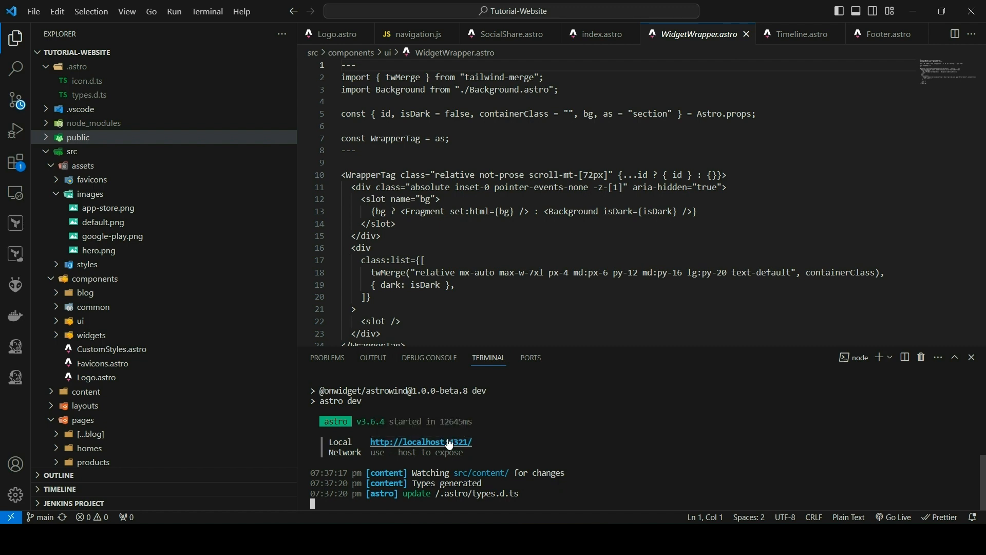
Open the local site at localhost:4321 in the browser and scroll through the page to review it
ctrl+click(449, 439)
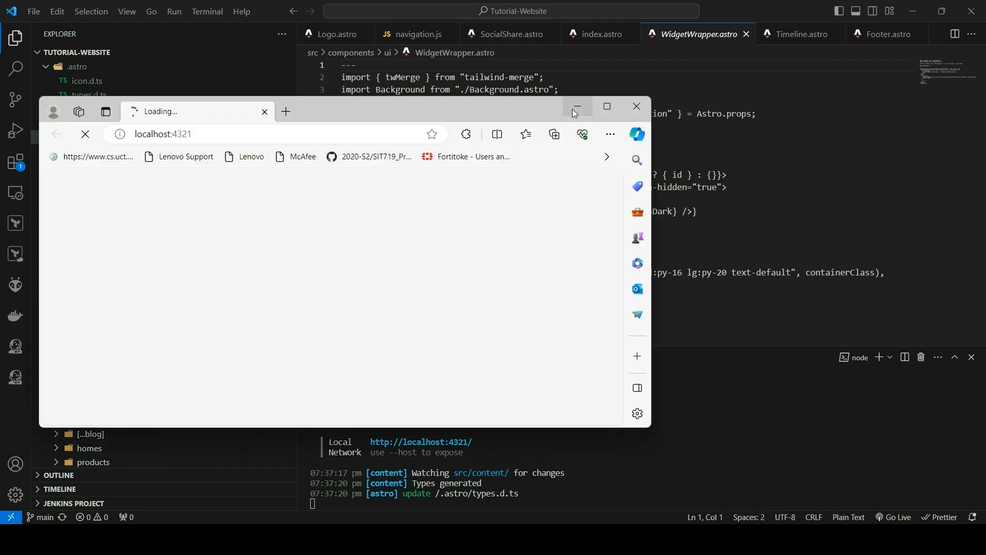
click(607, 108)
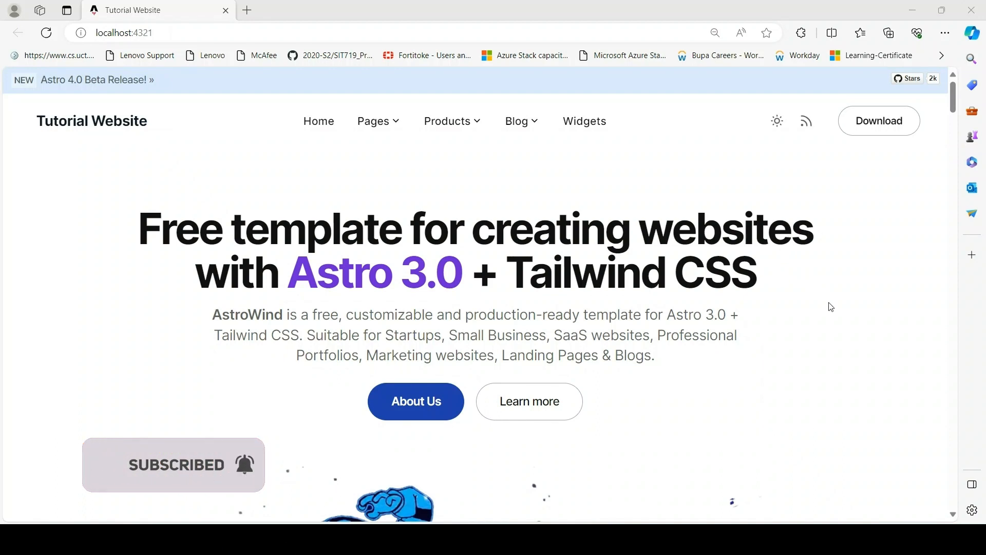
scroll(832, 307, down, 6)
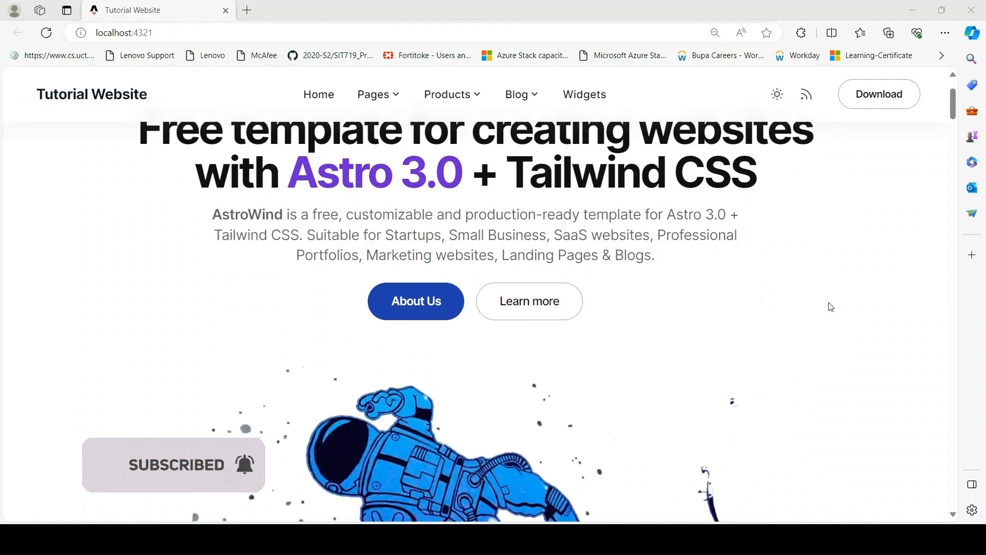
scroll(832, 307, down, 10)
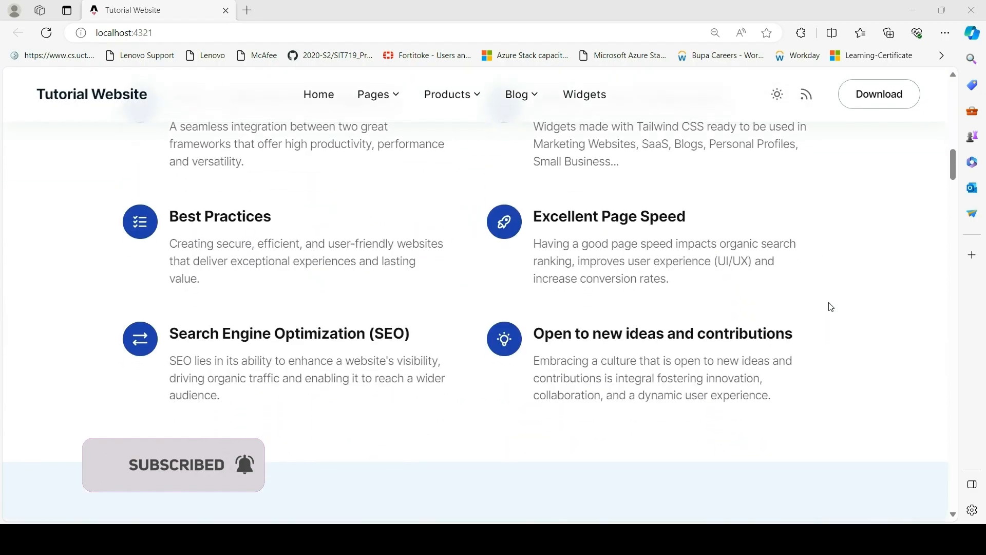
scroll(832, 306, down, 12)
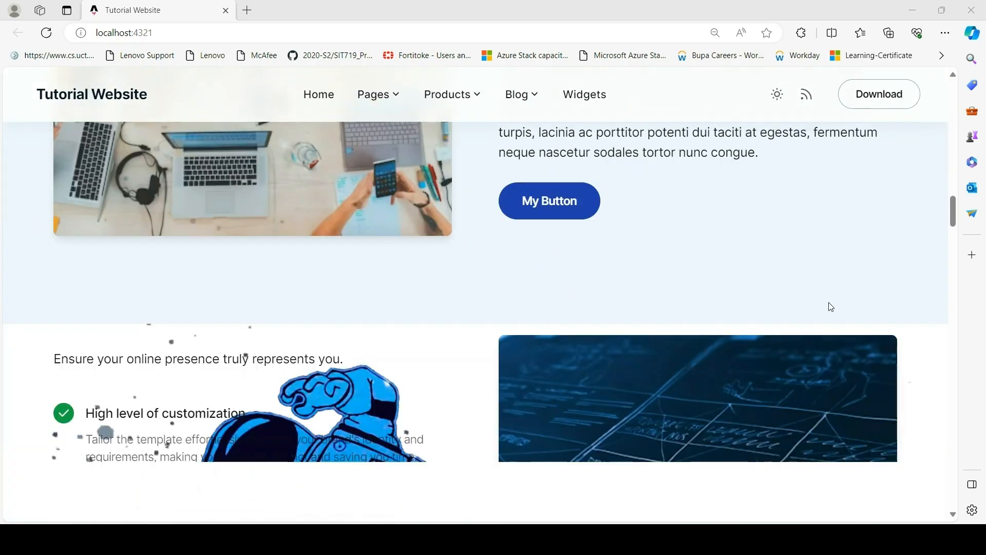
scroll(831, 306, down, 12)
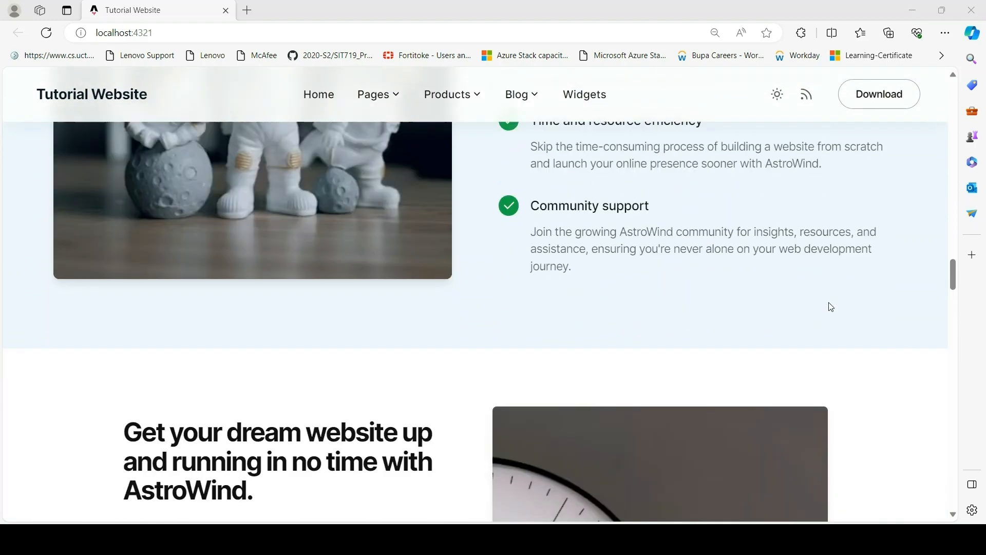
scroll(831, 306, down, 10)
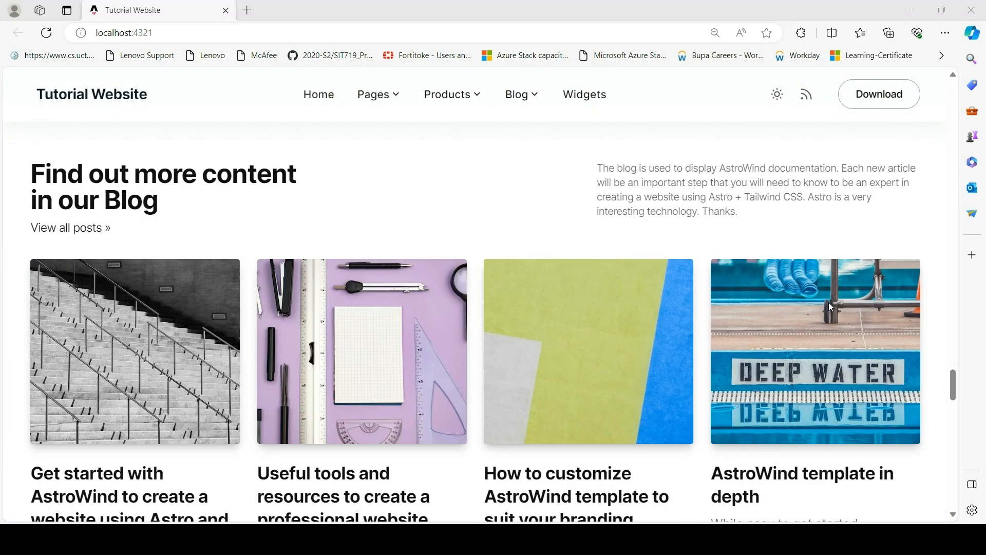
scroll(831, 306, down, 12)
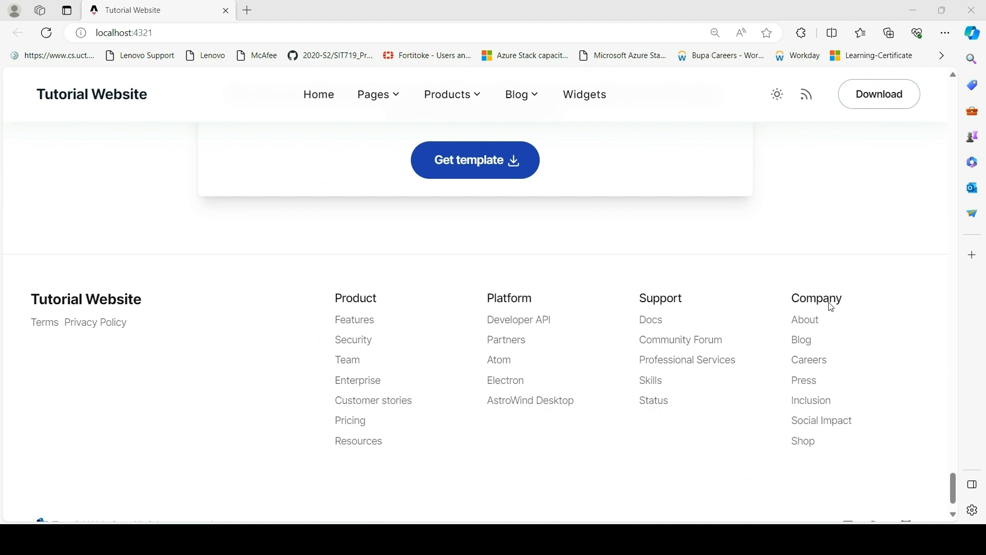
scroll(831, 306, up, 12)
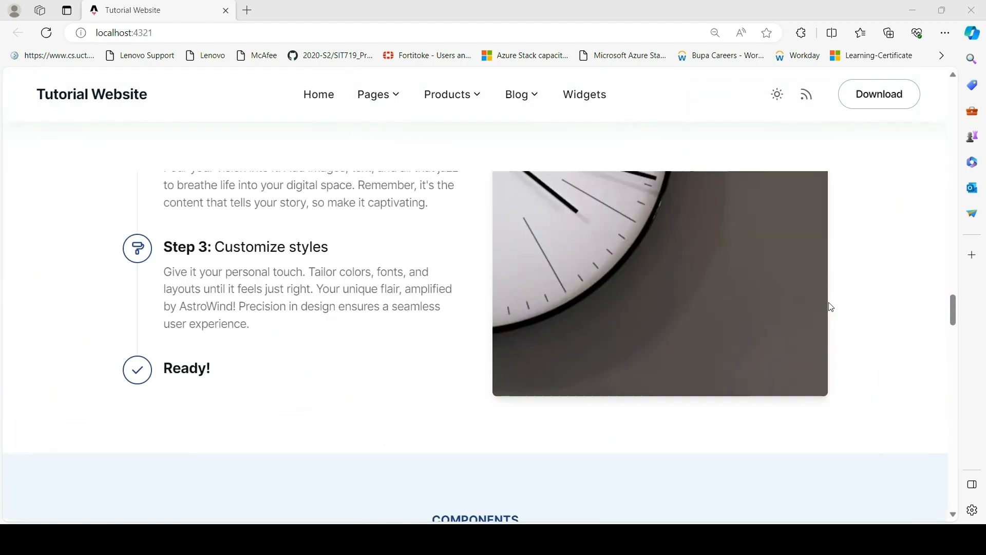
scroll(831, 307, up, 8)
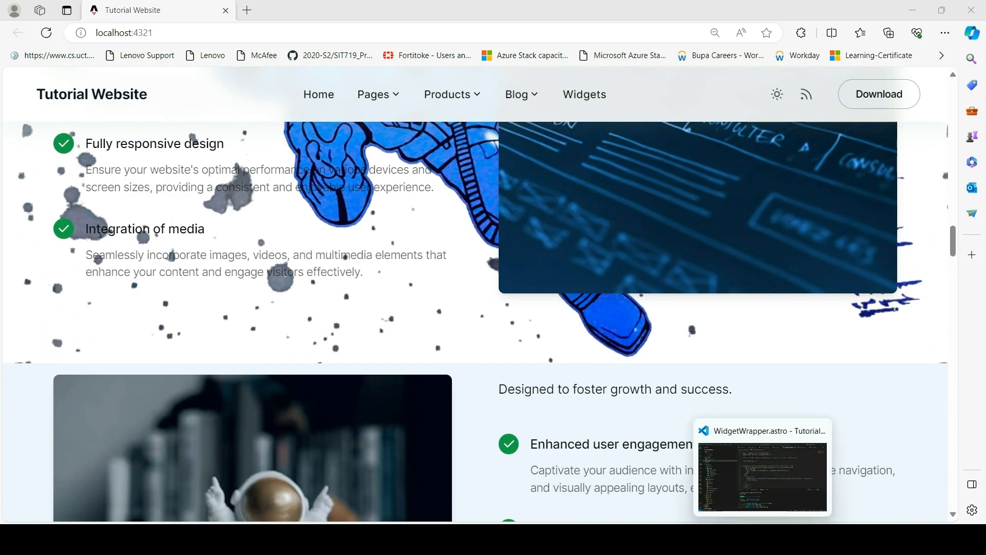
Stop the running development server in the terminal, confirming termination of the batch job
click(763, 538)
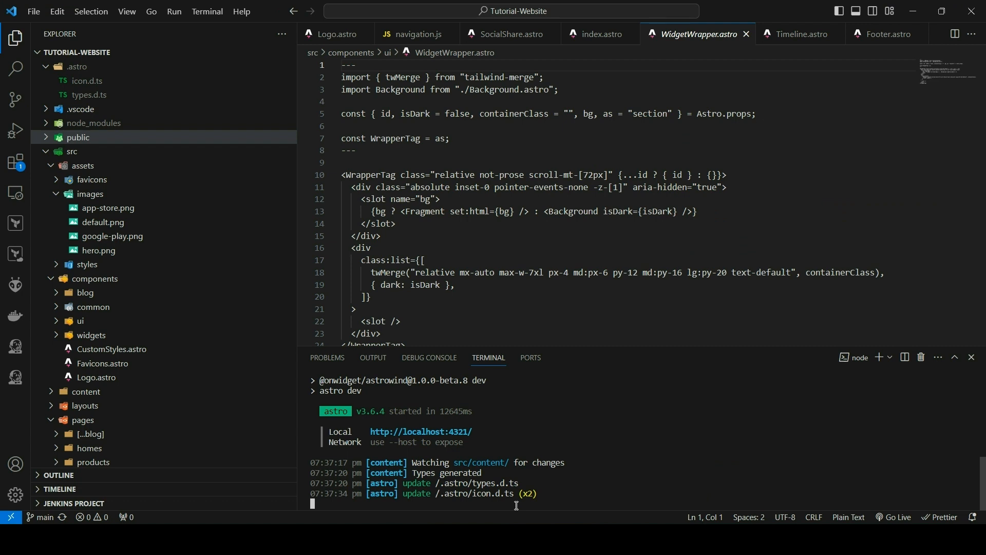
key(ctrl+c)
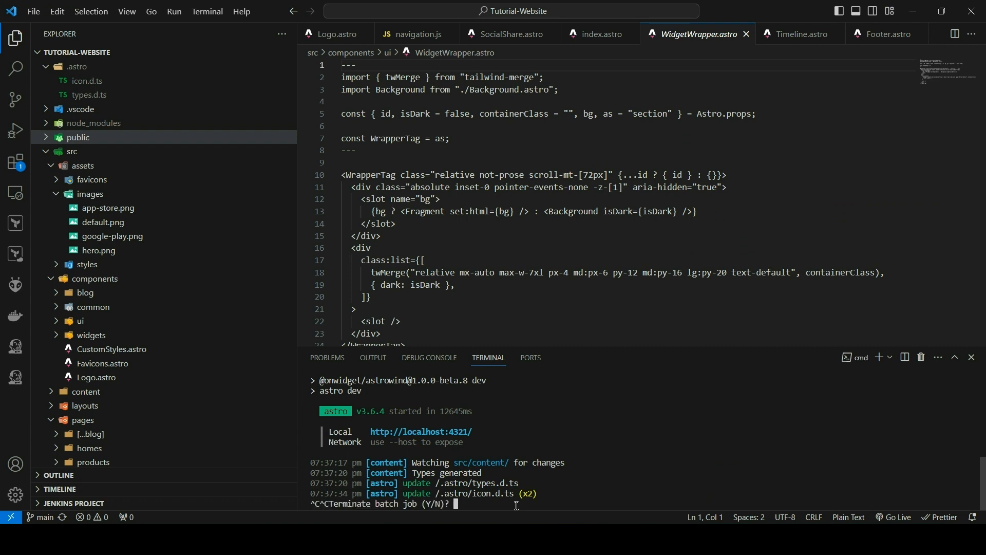
text(y)
key(Return)
Install the netlify package with npm install netlify
text(n)
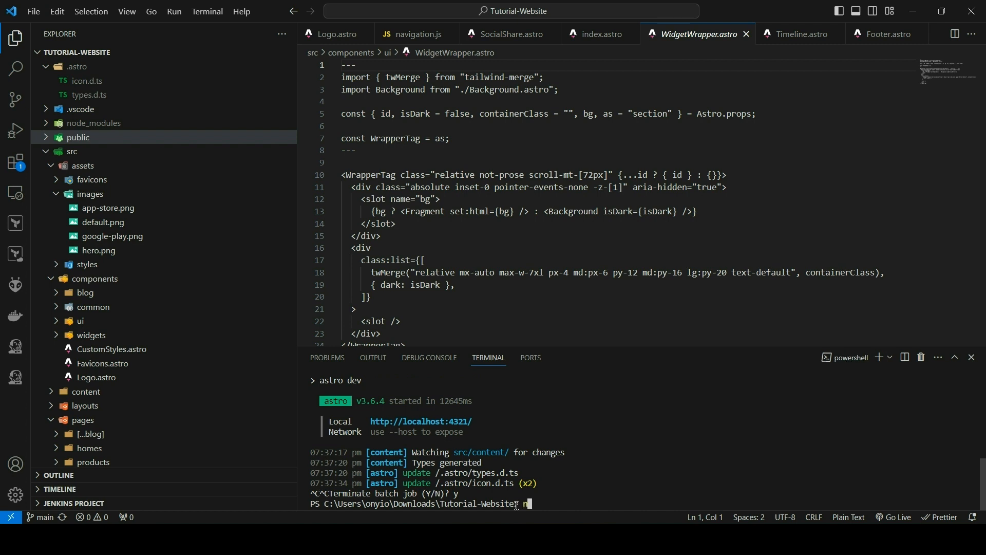
text(pm install netlify)
key(Return)
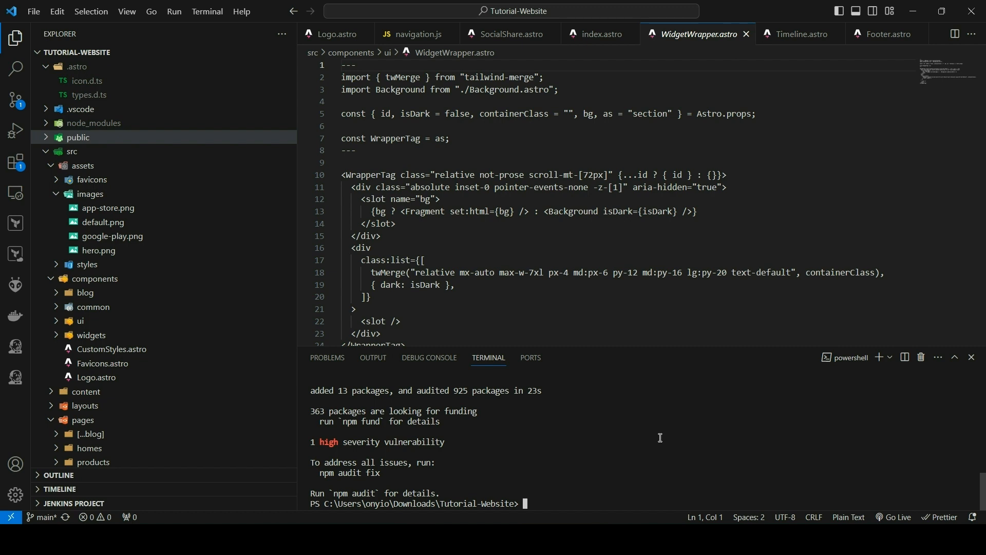
Commit the package.json change in source control with the message commit
scroll(661, 438, up, 5)
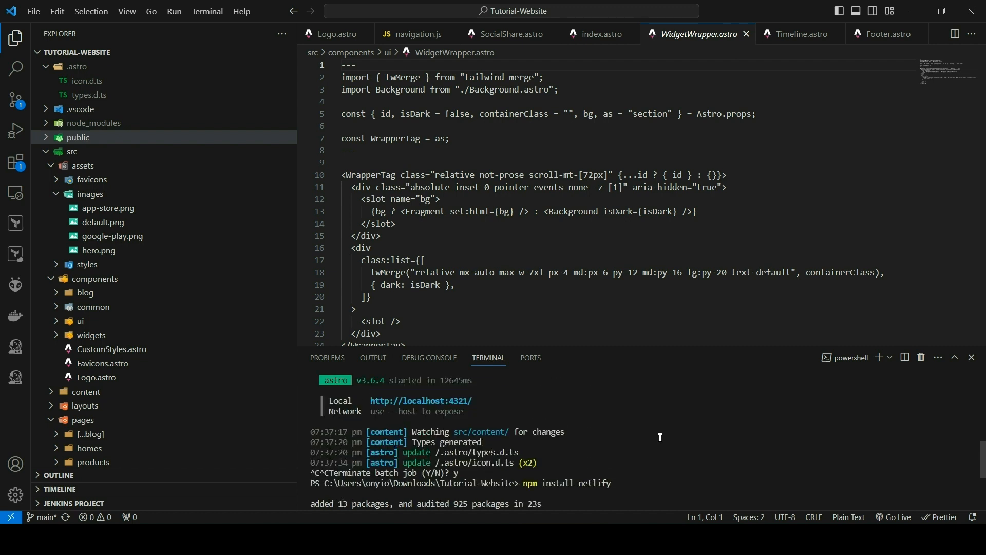
scroll(661, 438, down, 4)
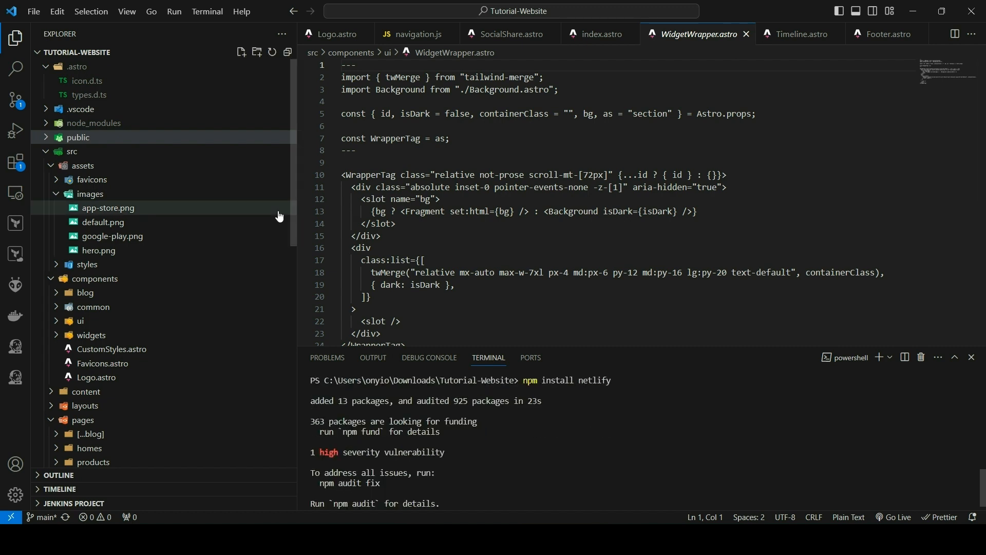
click(15, 110)
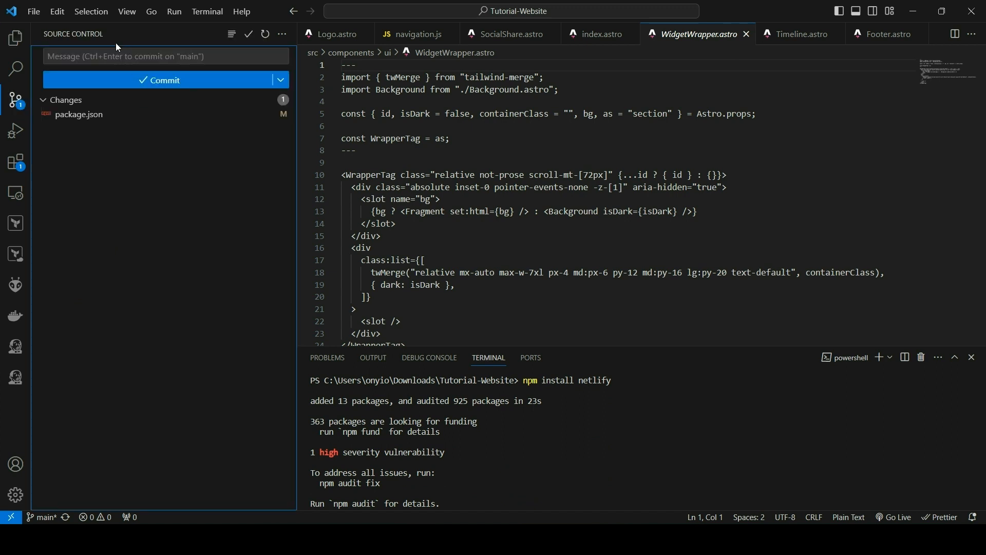
click(112, 55)
text(commit)
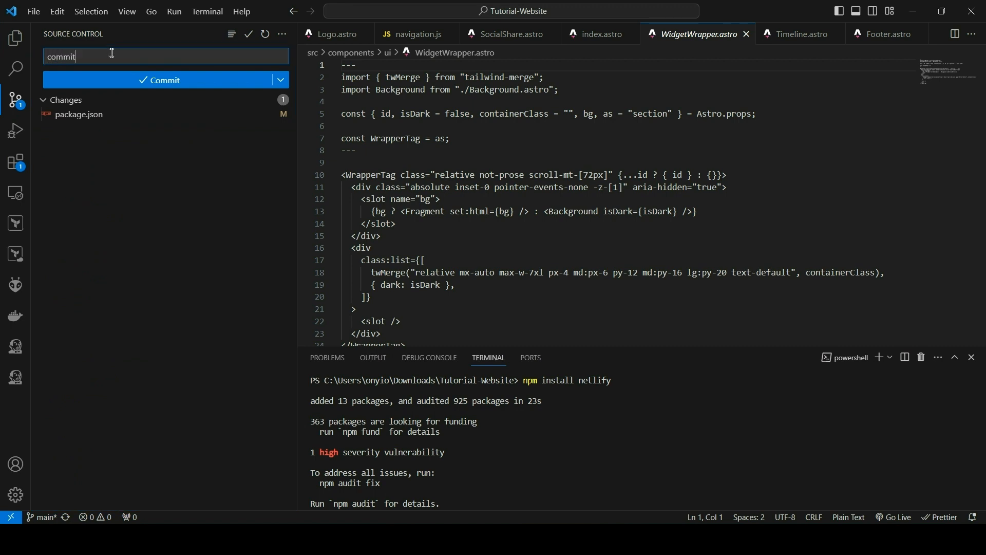
click(87, 79)
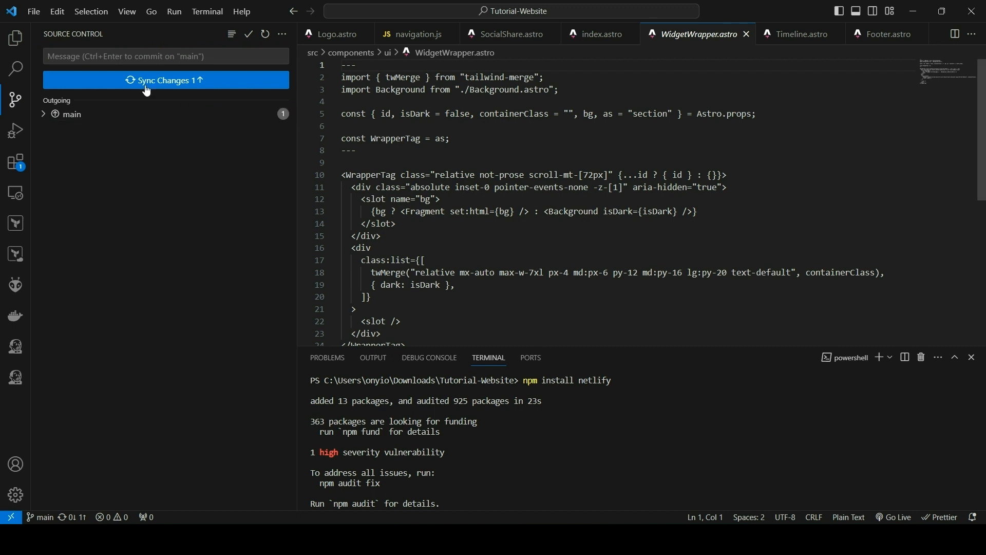
Push the local commit to the origin remote on GitHub
click(135, 88)
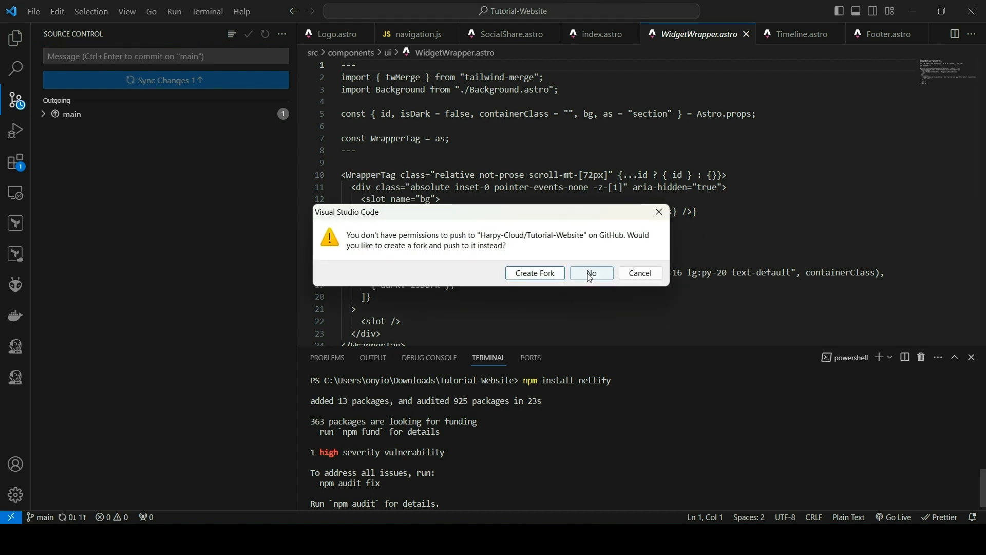
click(659, 212)
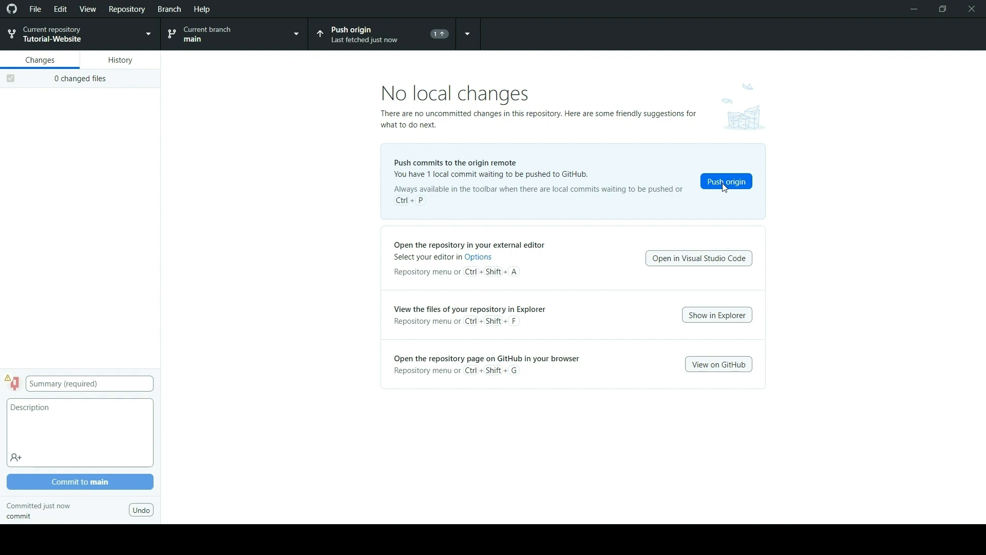
click(725, 186)
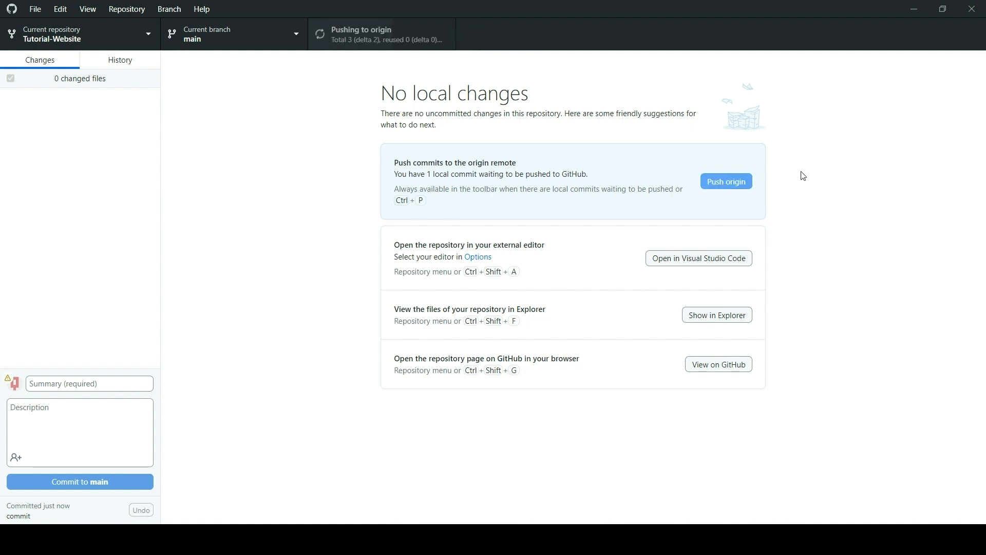
Open the repository page on GitHub in the browser
mouse_move(762, 539)
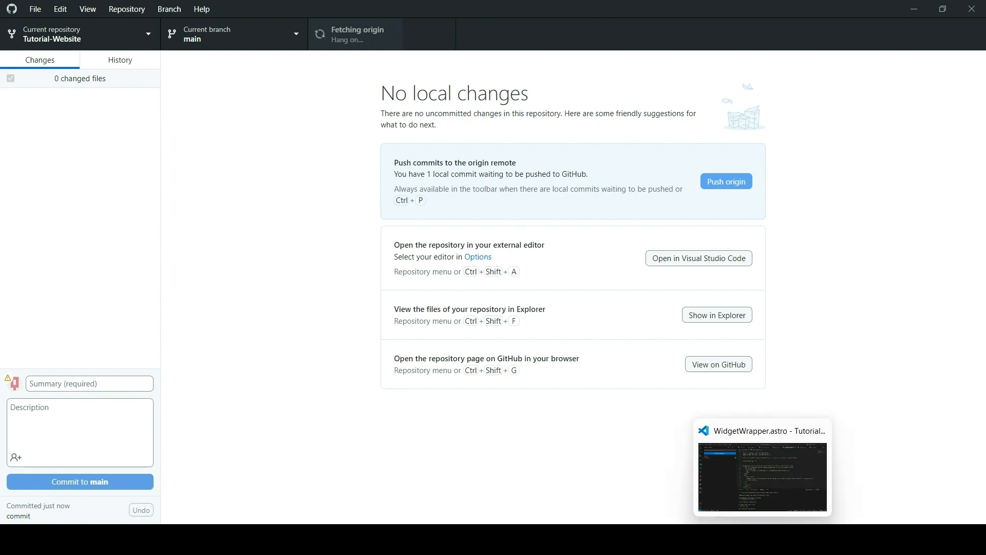
click(762, 468)
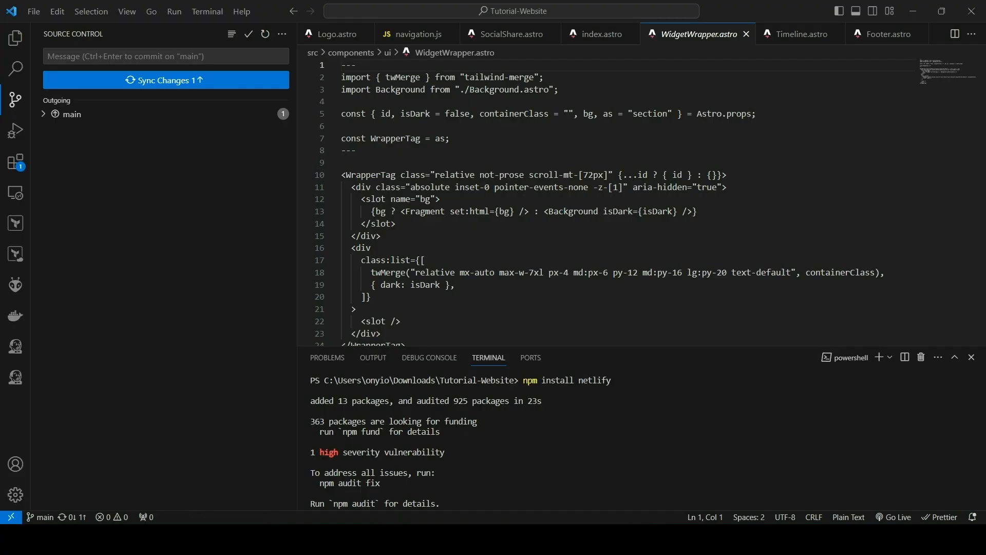
click(763, 539)
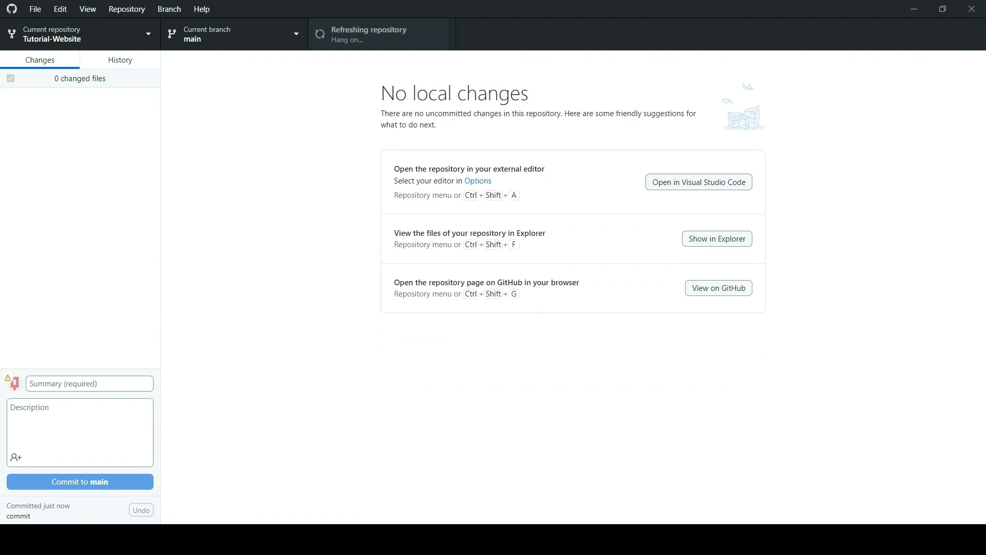
click(762, 539)
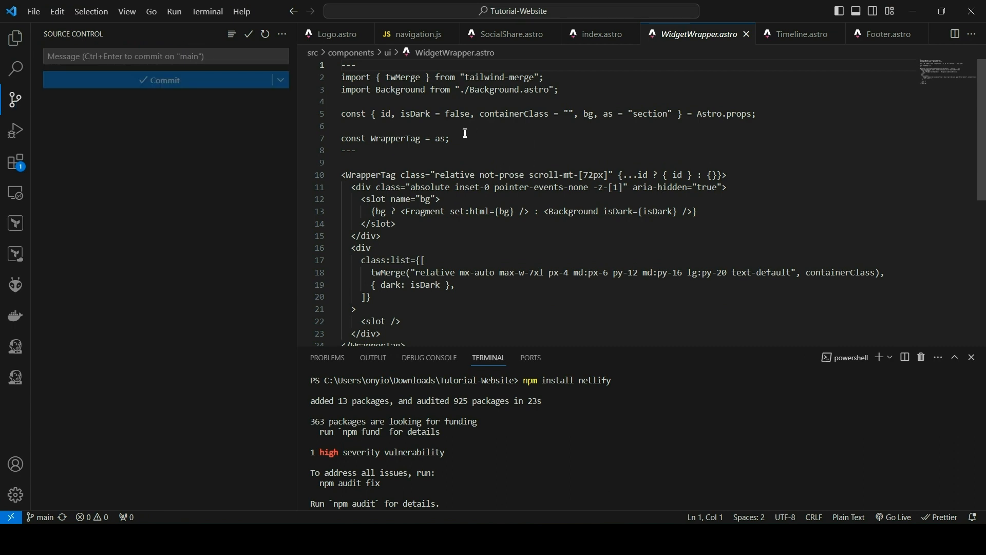
click(912, 10)
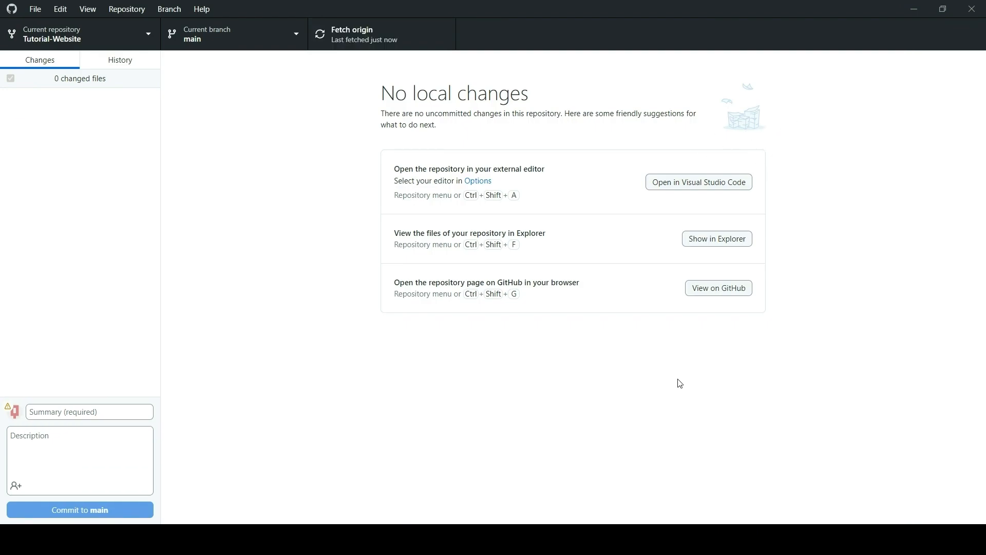
click(544, 539)
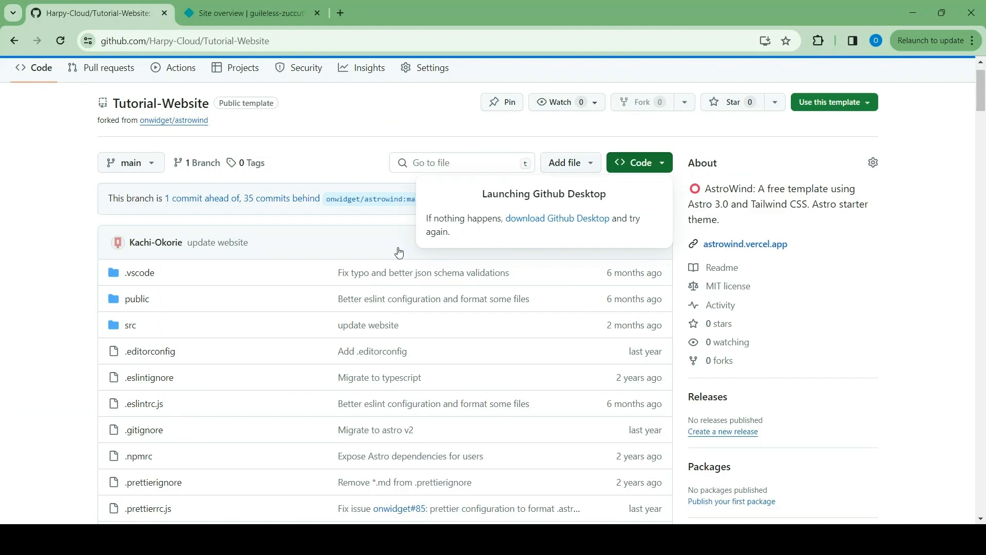
Reload the GitHub repository page and check the latest commit on package.json
click(60, 41)
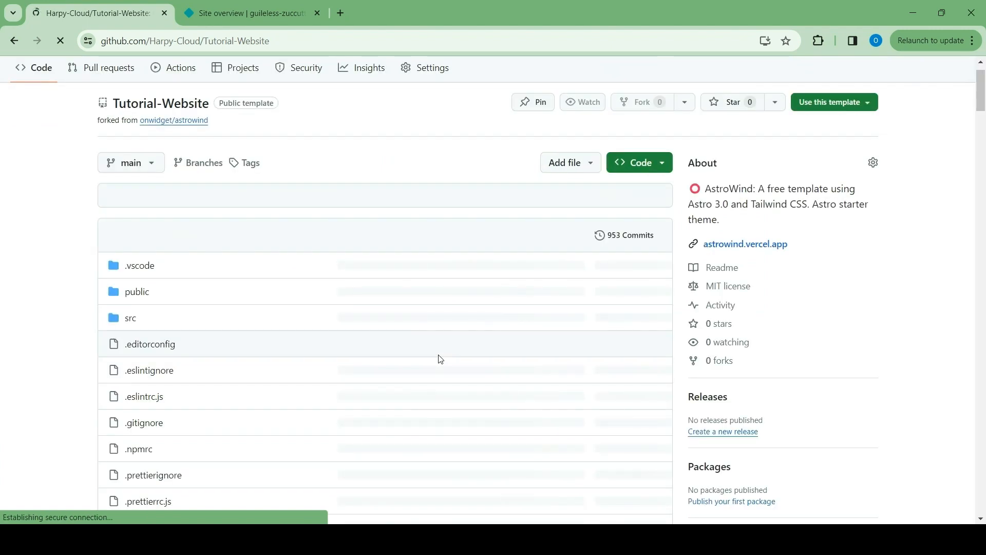
scroll(369, 403, down, 7)
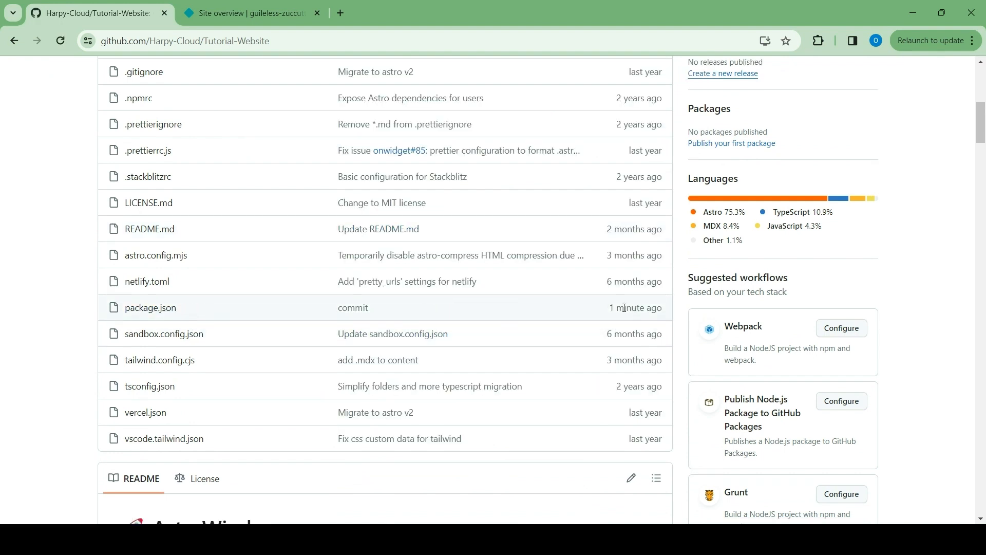
Switch to the Netlify site overview and open the site's latest deploy
click(243, 13)
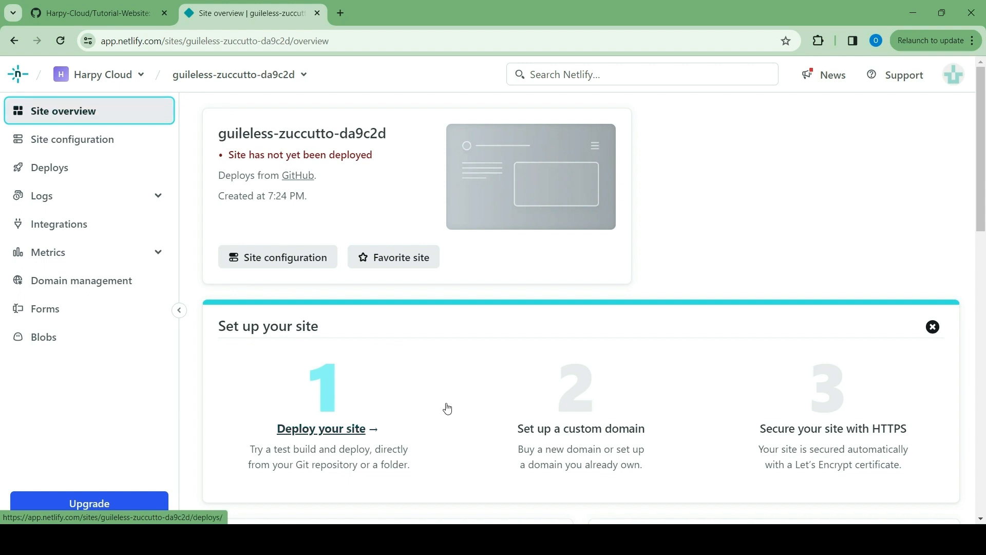
scroll(446, 408, down, 2)
scroll(447, 408, up, 2)
click(327, 433)
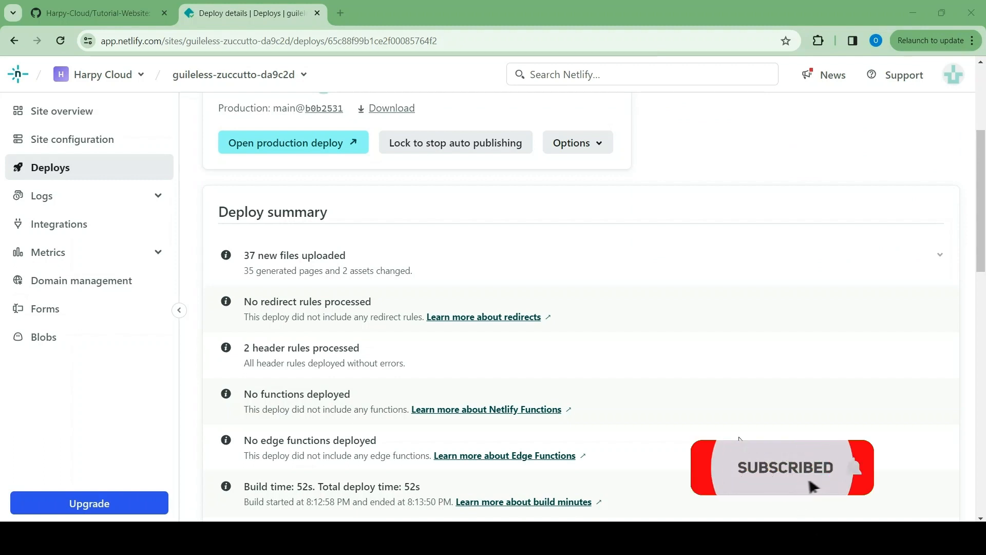
Review the deploy summary and the deploy log stages for the latest deploy
scroll(740, 438, down, 1)
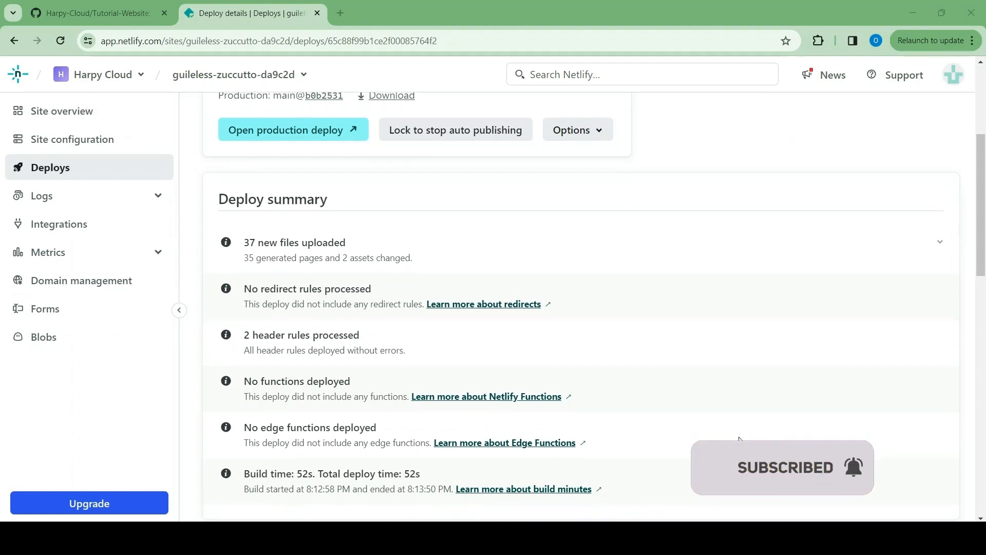
scroll(740, 438, down, 3)
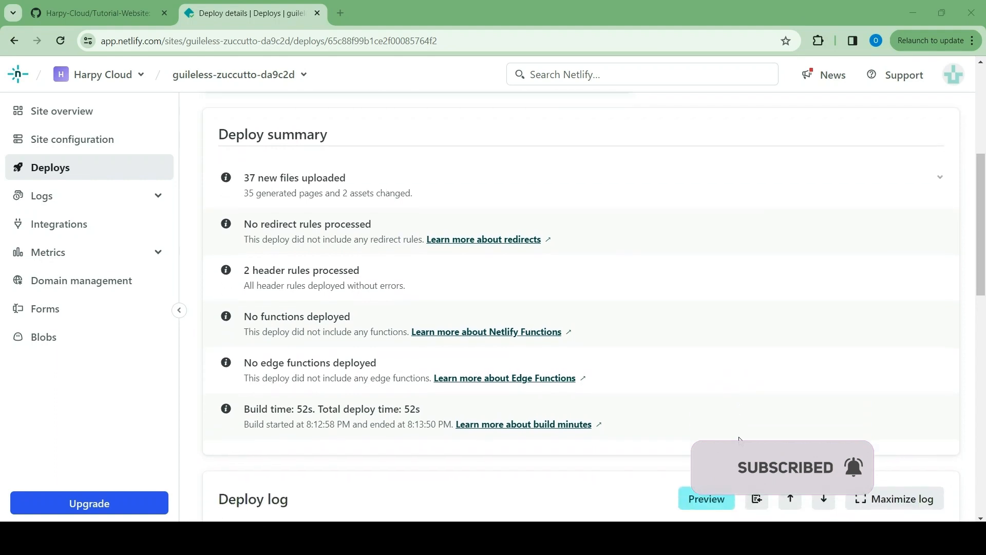
scroll(739, 438, down, 5)
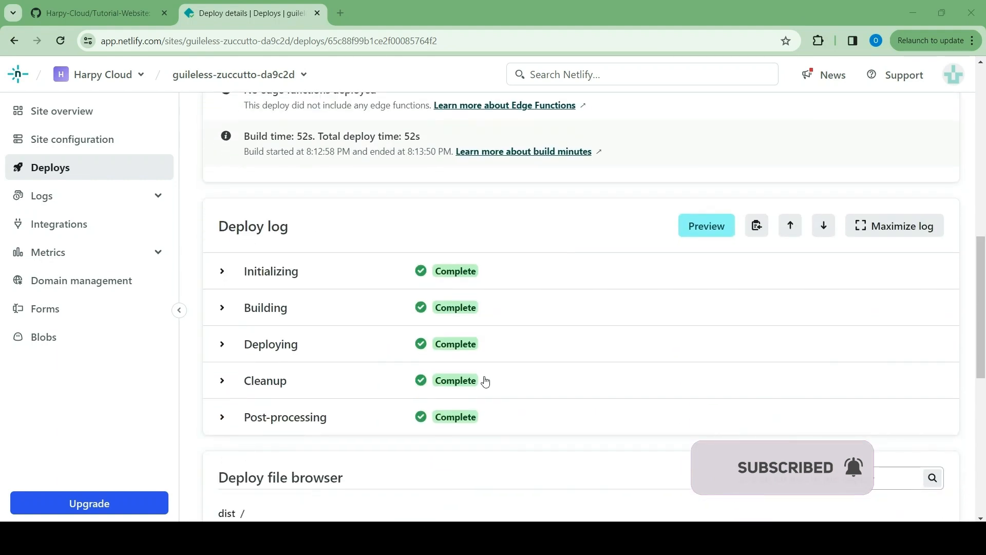
scroll(485, 381, down, 1)
scroll(485, 380, up, 3)
scroll(485, 380, up, 5)
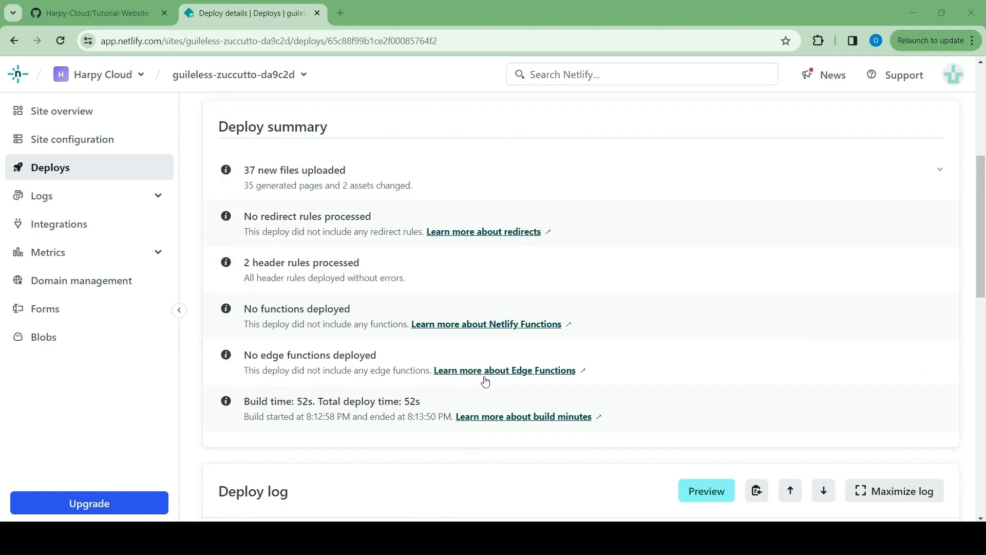
scroll(485, 381, down, 1)
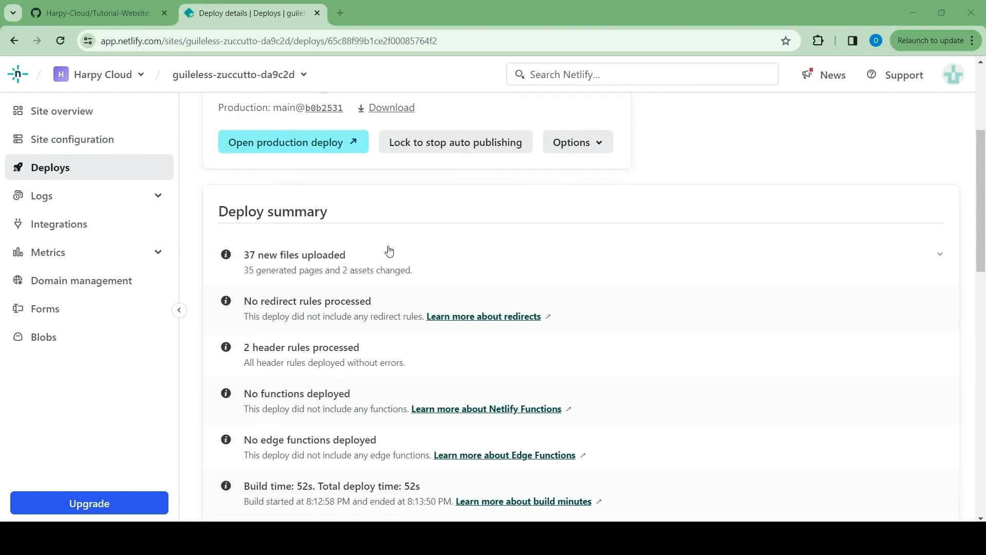
Open the production deploy to view the live Tutorial Website and examine its URL
click(300, 142)
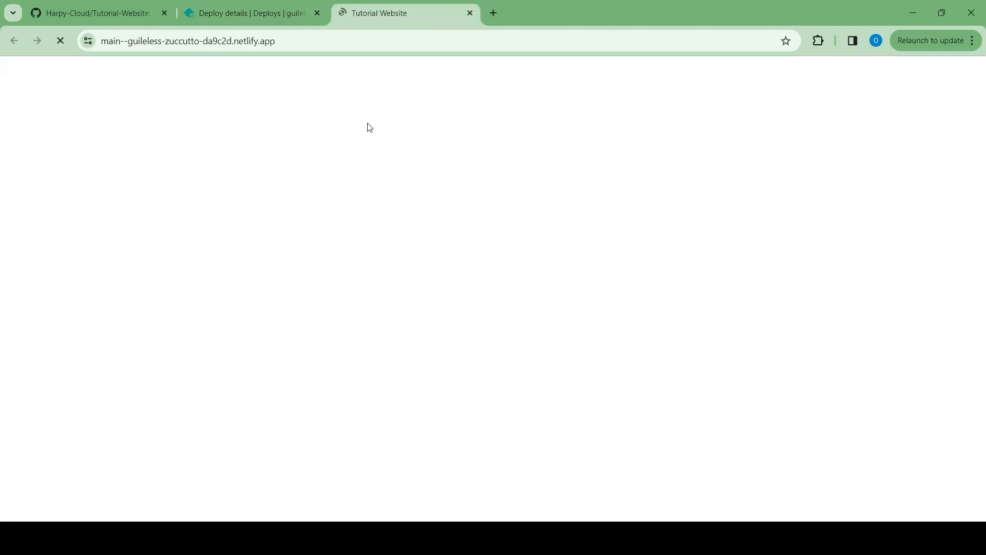
mouse_move(368, 127)
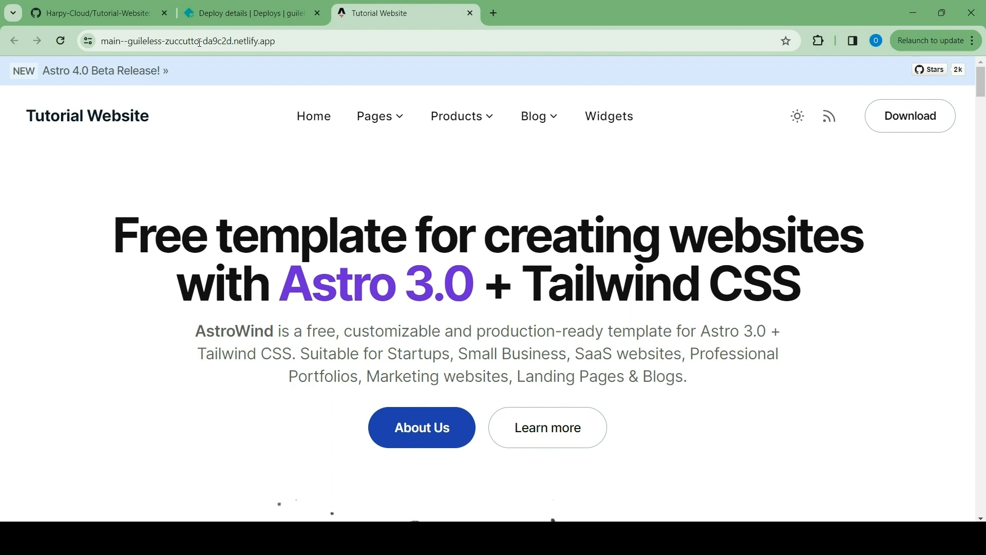
drag(200, 43, 106, 41)
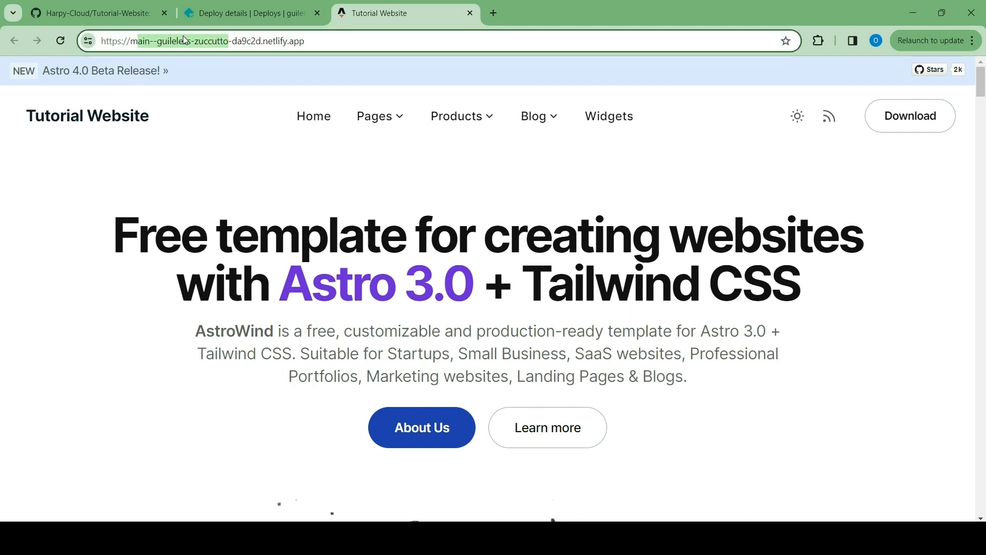
Rename the site to harpycloudtest in the site configuration's site details
click(236, 14)
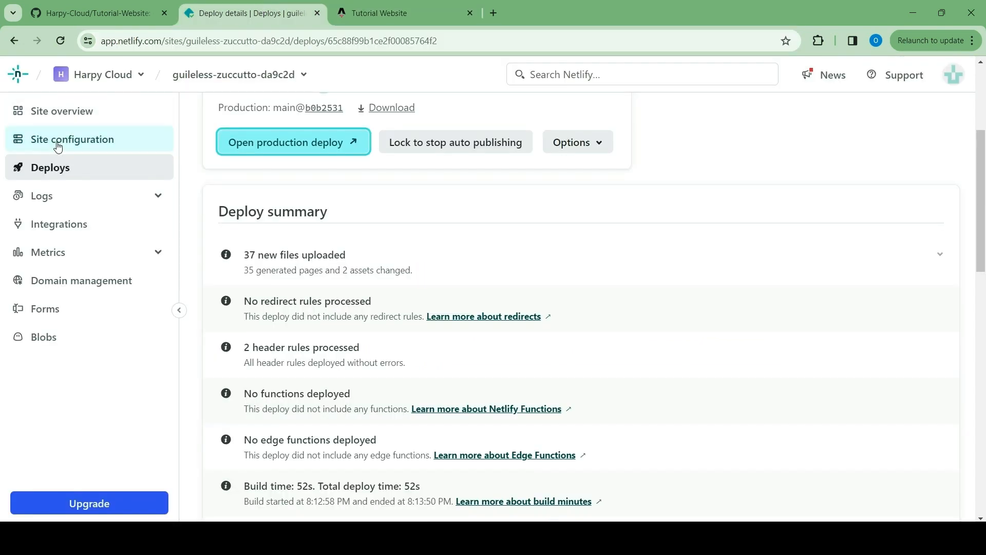
click(77, 139)
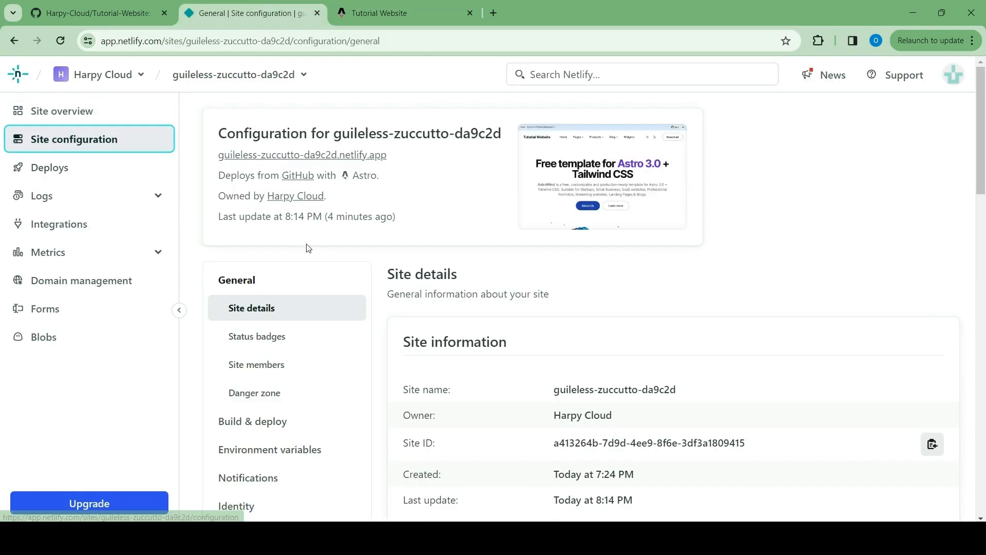
scroll(488, 436, down, 5)
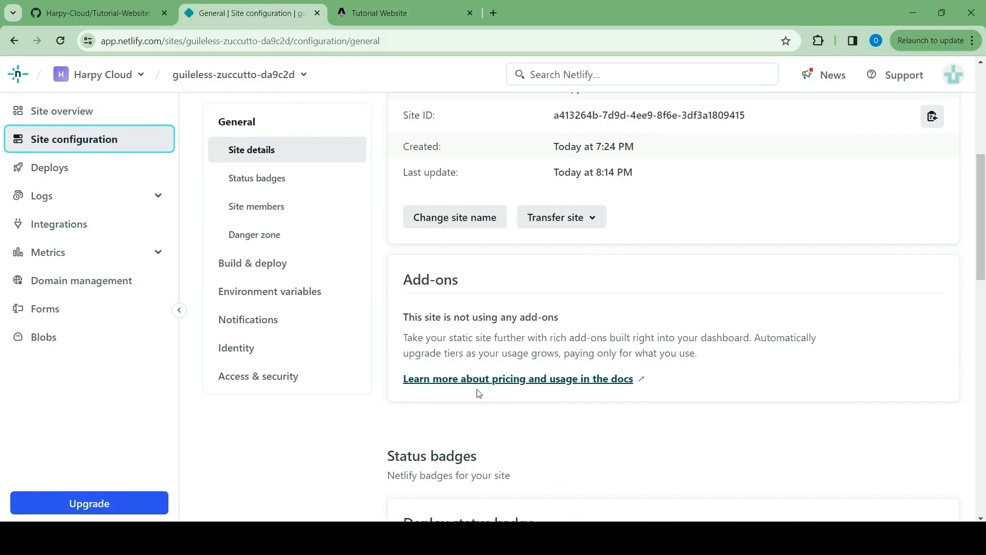
click(447, 218)
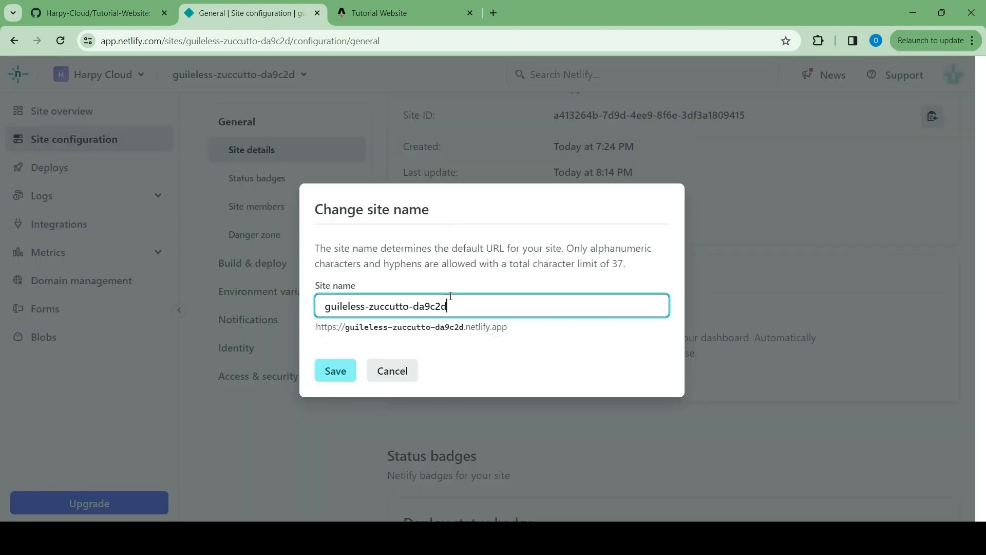
drag(446, 307, 321, 307)
text(ha)
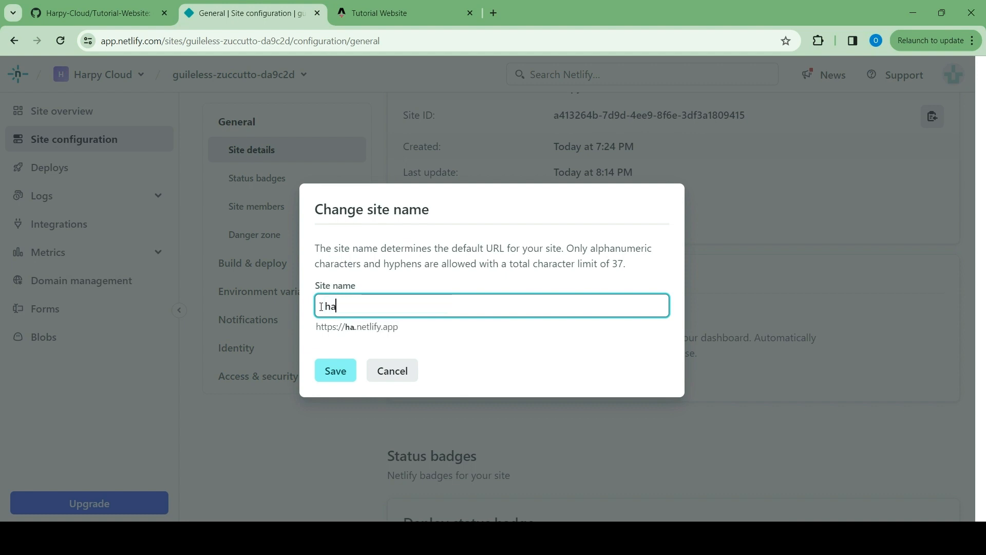
text(rpycloud)
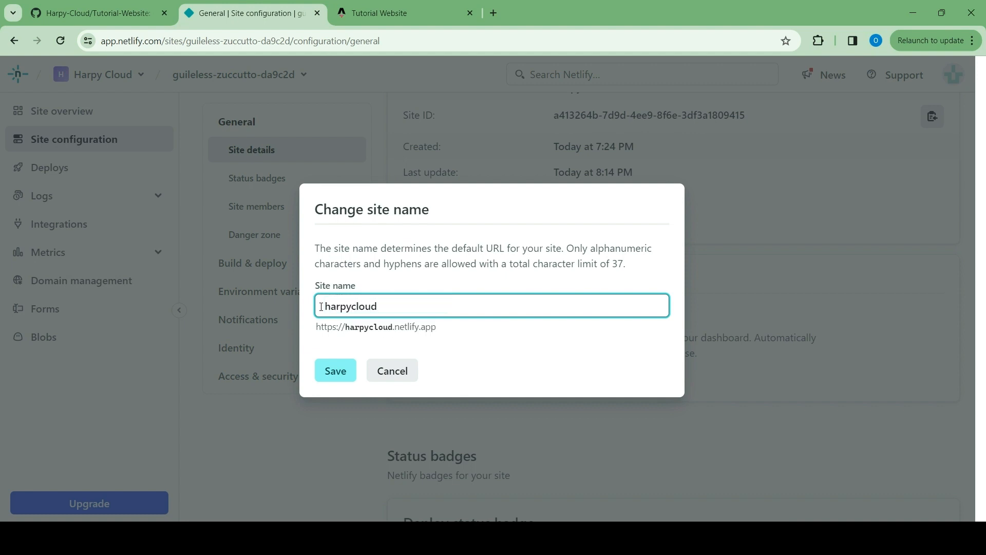
text(test)
click(341, 371)
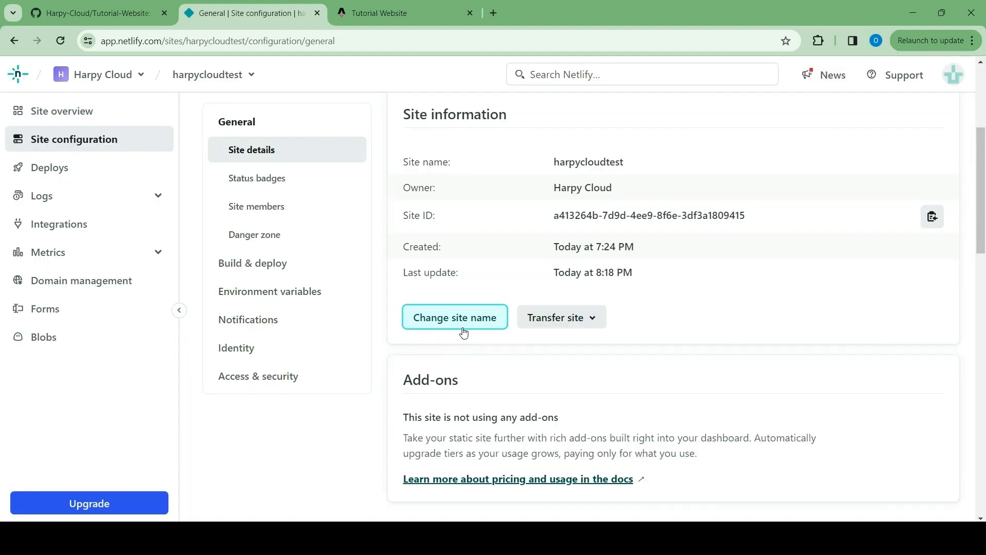
Copy the new site name and load harpycloudtest.netlify.app in the website tab
scroll(488, 278, up, 2)
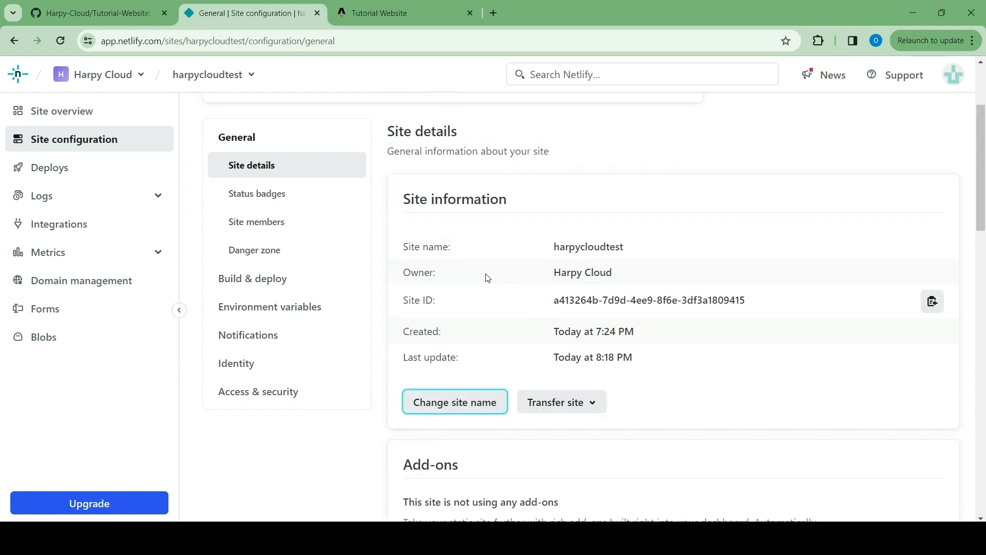
drag(625, 248, 556, 248)
key(ctrl+c)
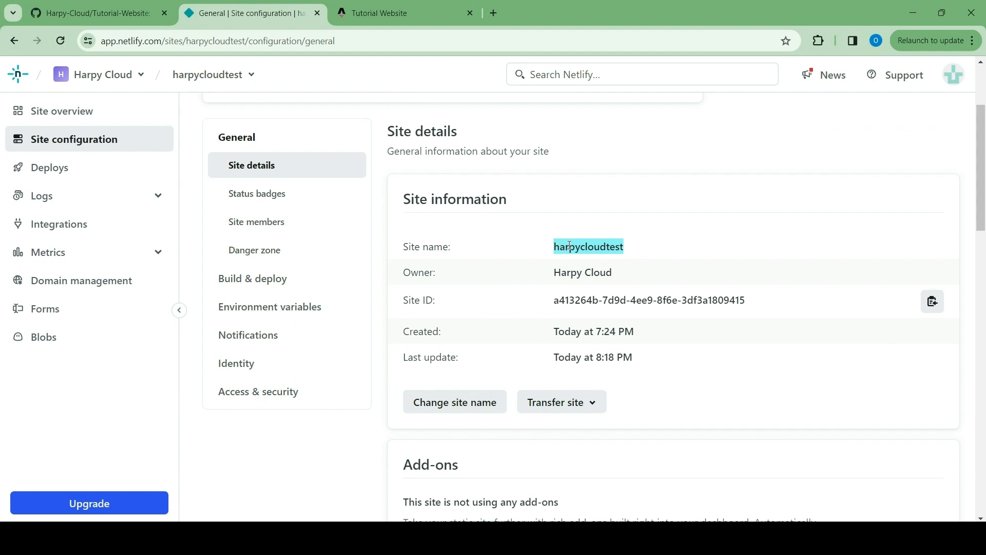
click(379, 12)
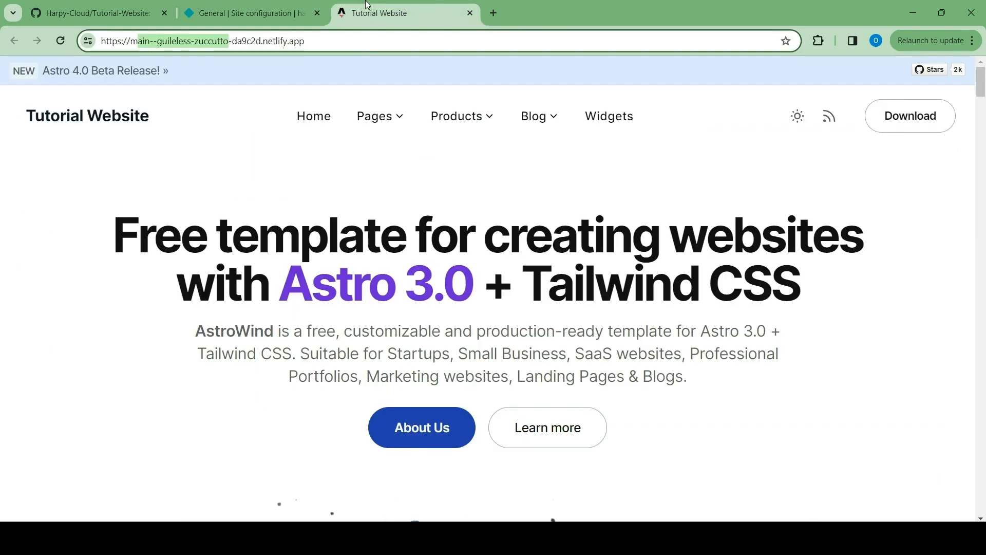
click(61, 41)
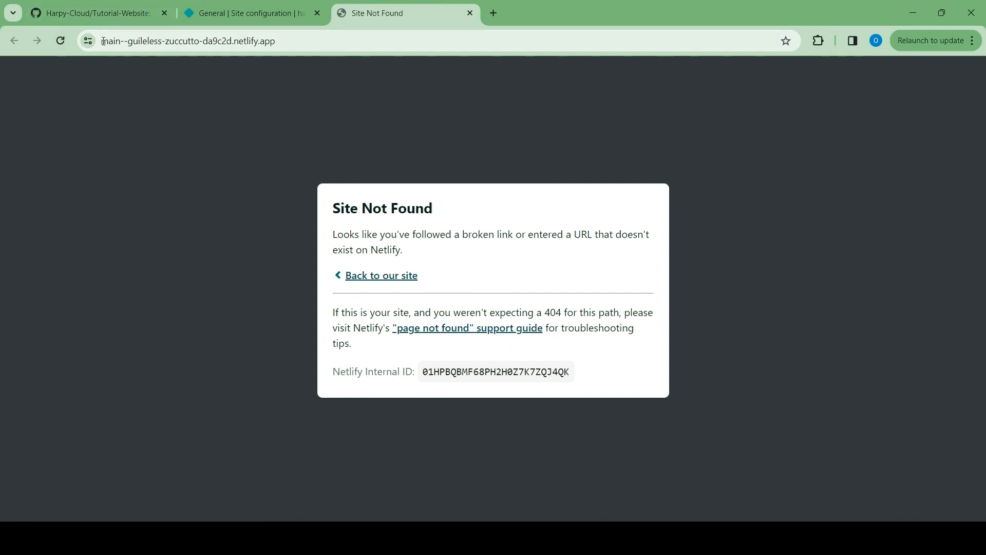
drag(104, 41, 232, 41)
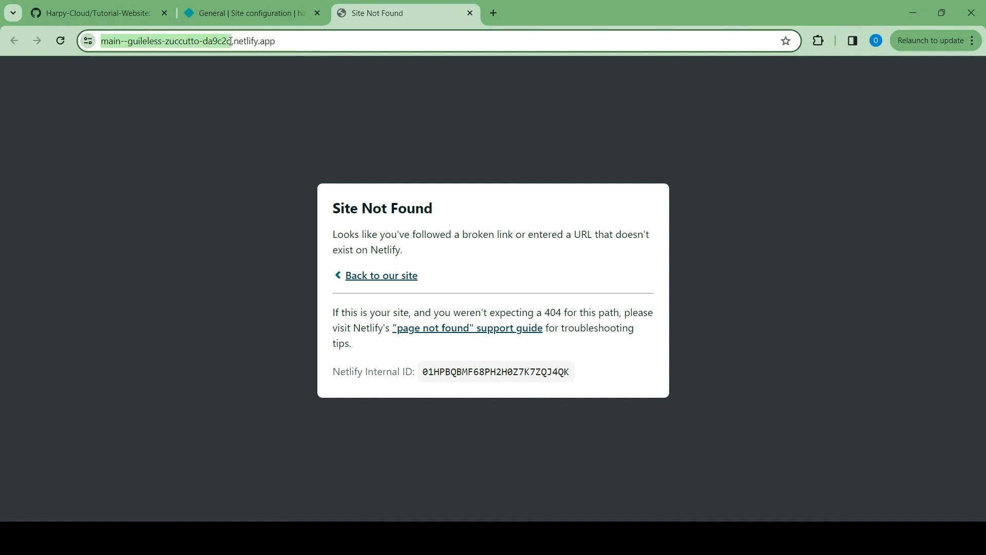
key(ctrl+v)
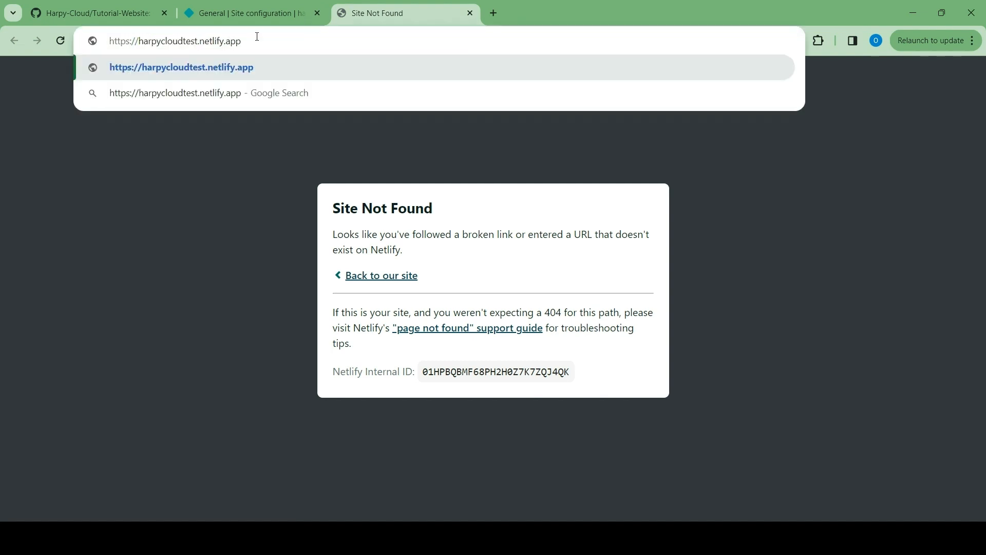
key(Return)
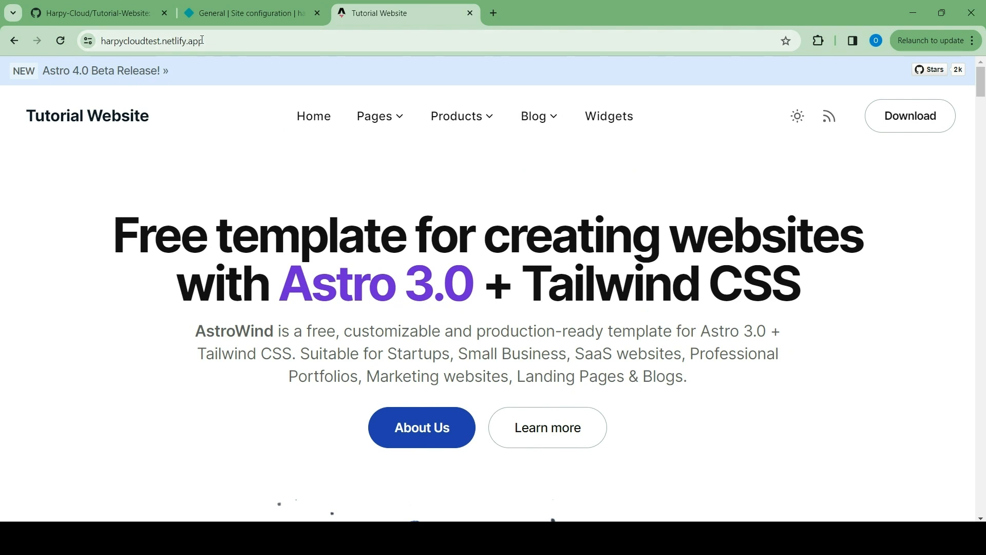
Open the site's Domain management page and compare it with the live site tab
click(232, 15)
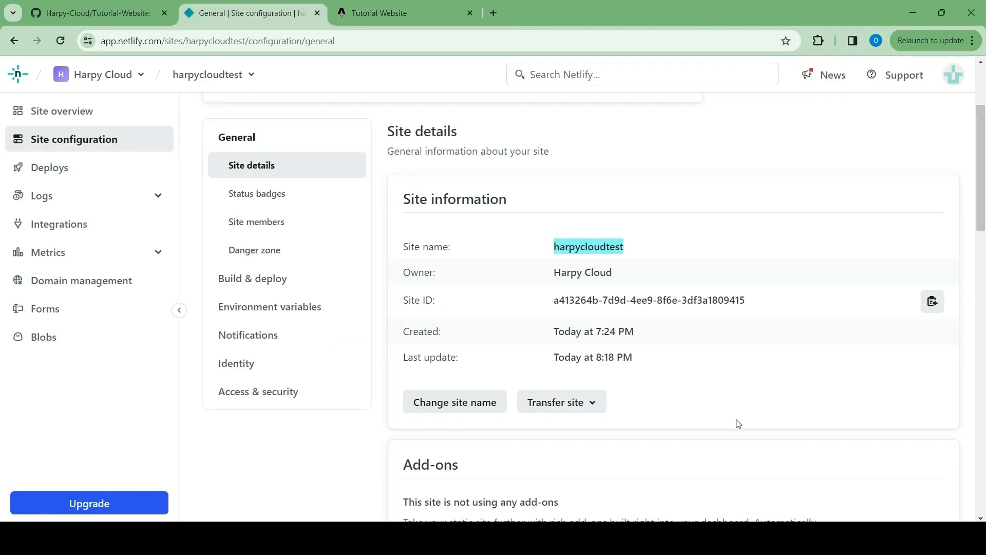
scroll(738, 423, down, 5)
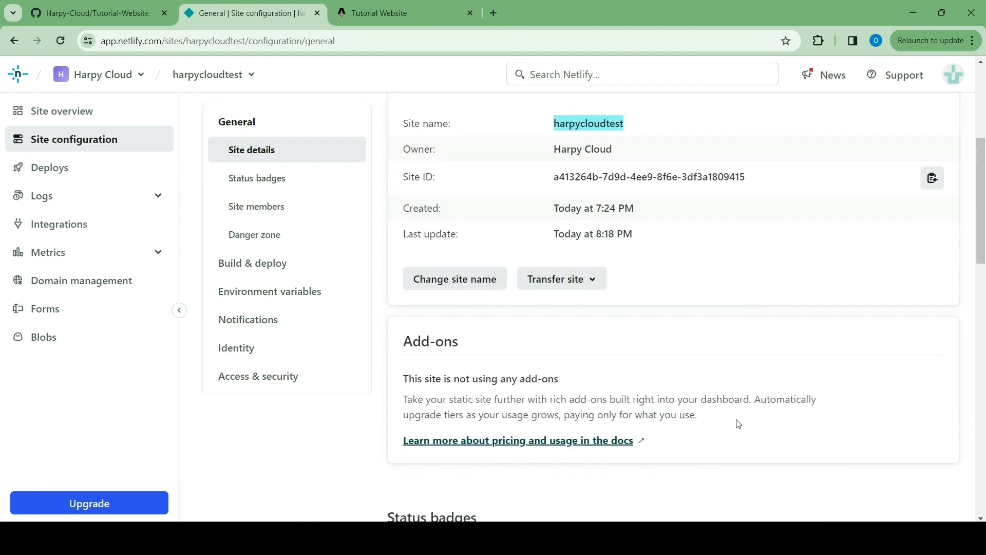
scroll(738, 424, down, 8)
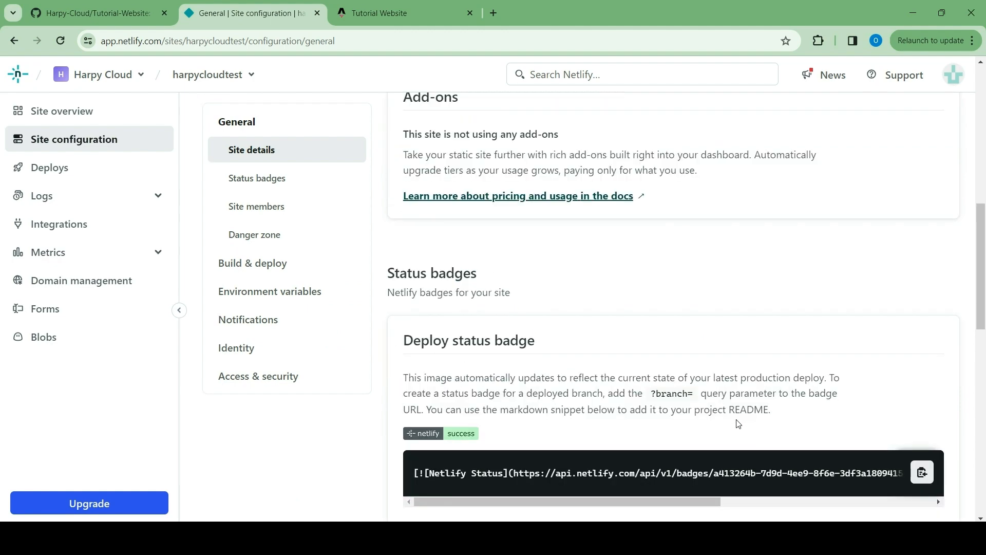
scroll(738, 423, down, 4)
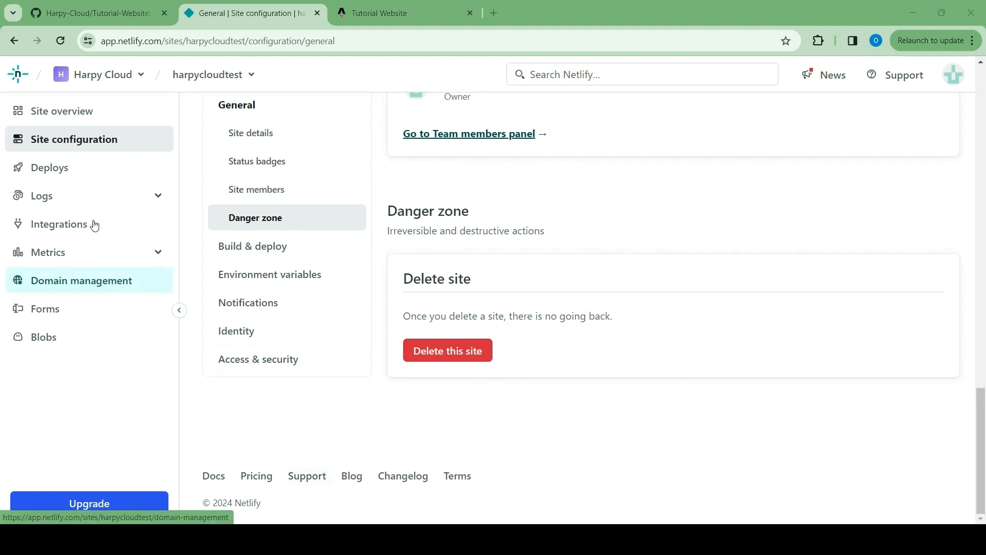
click(93, 291)
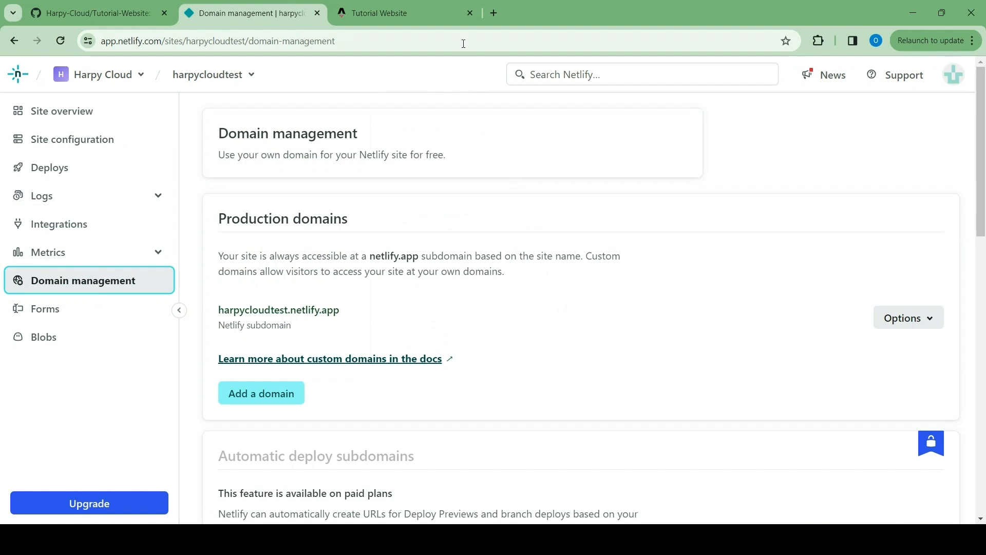
click(431, 11)
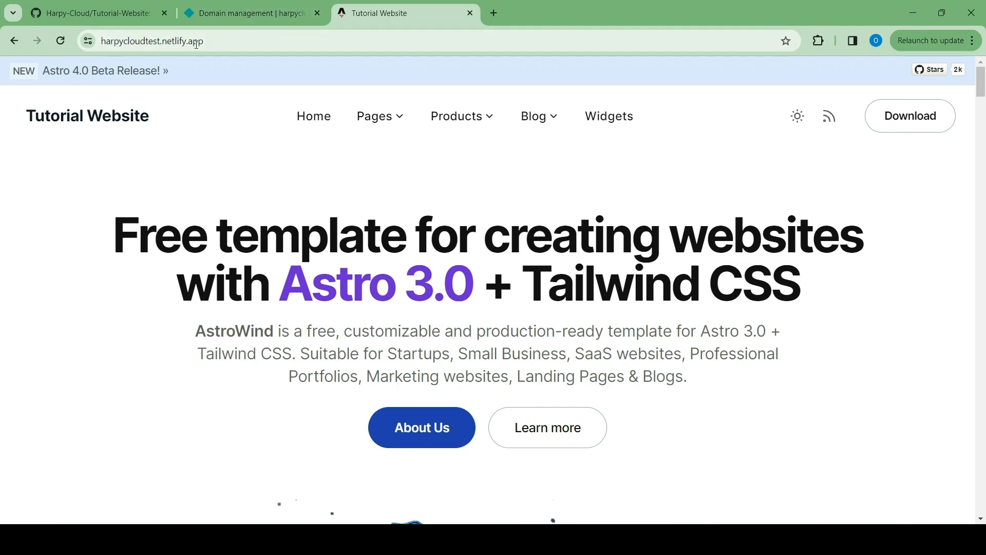
click(239, 4)
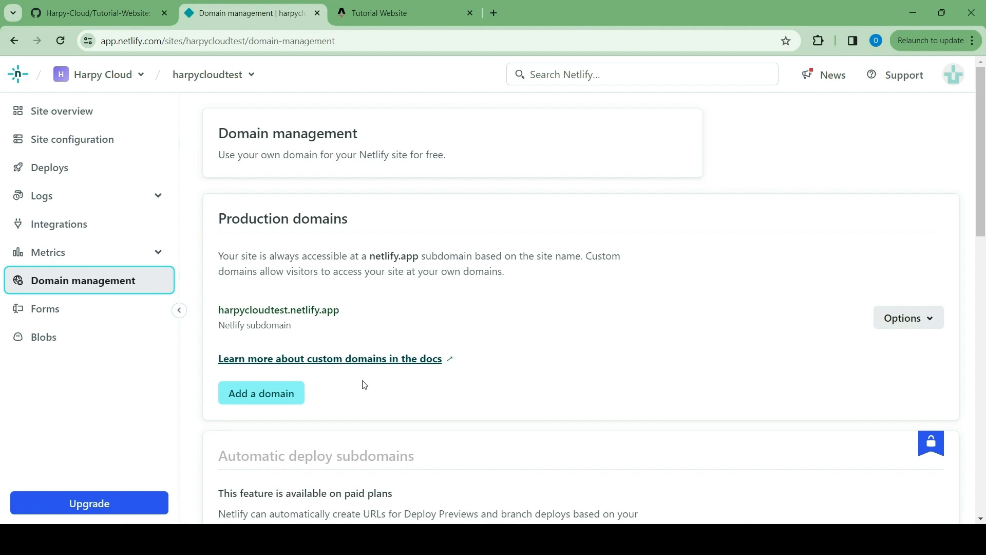
Add harpycloudsolutions.com as a custom domain and verify it
click(272, 400)
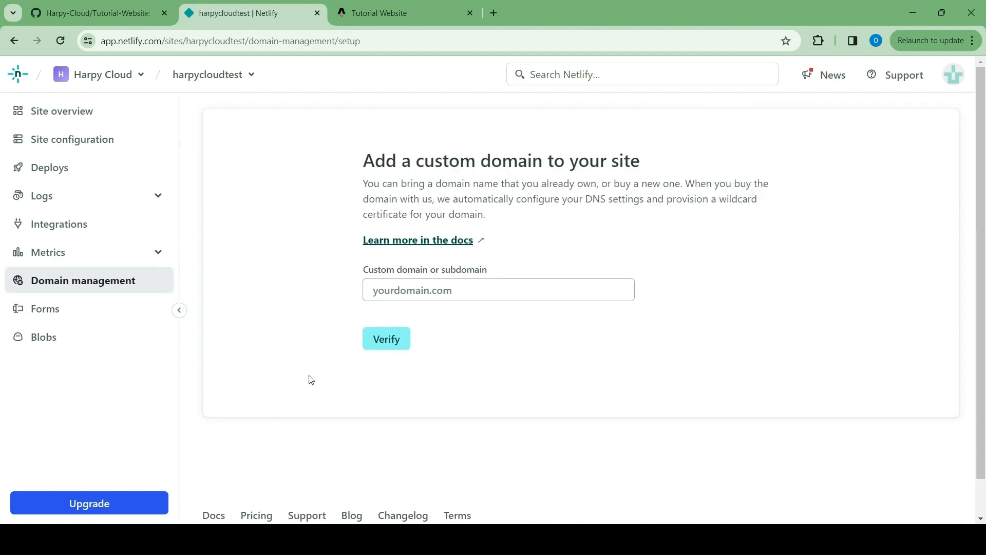
click(463, 292)
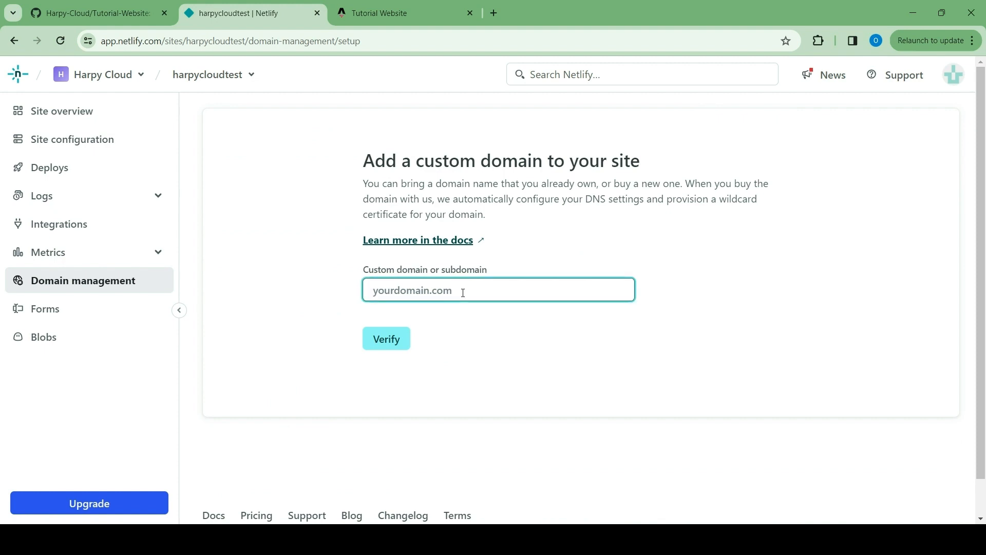
text(harpycloudsolutions.com)
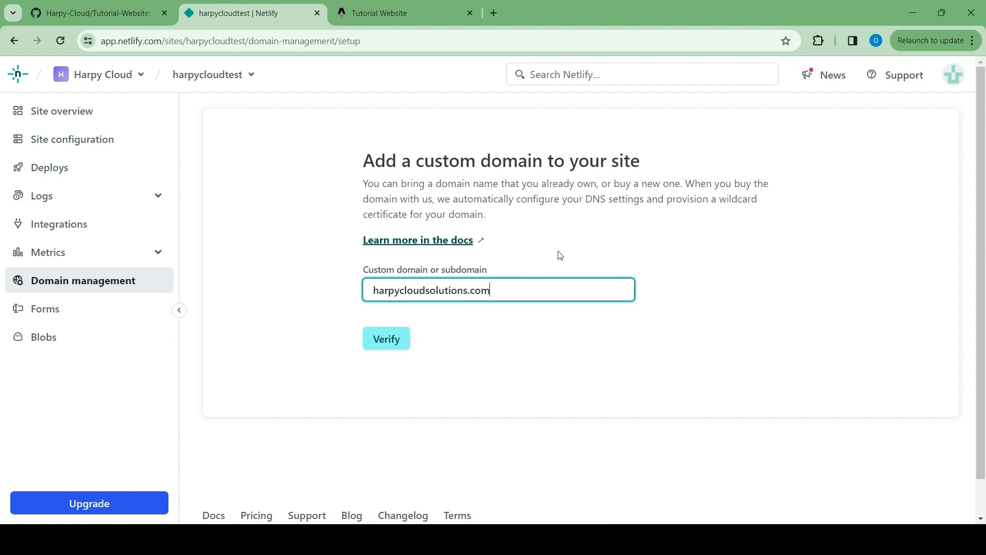
click(405, 345)
click(90, 113)
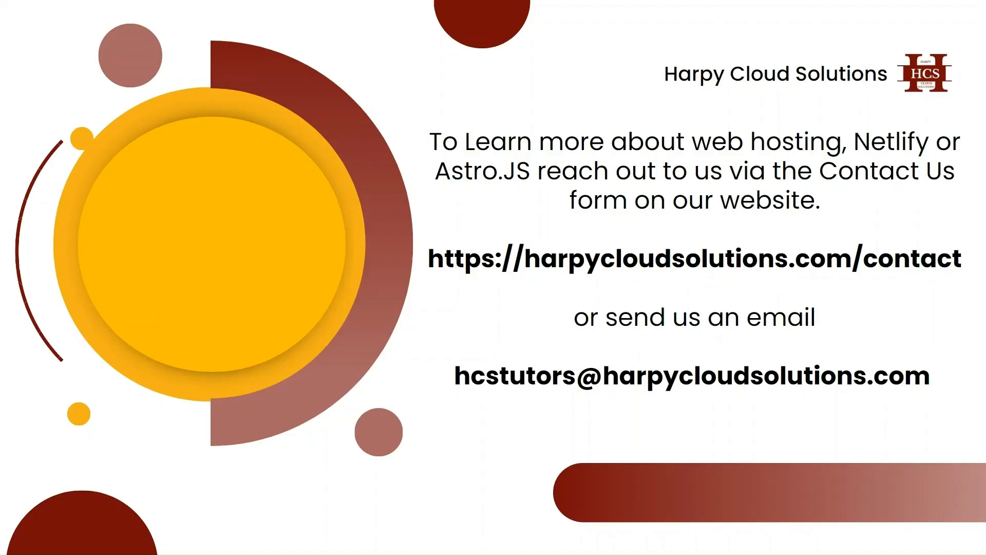